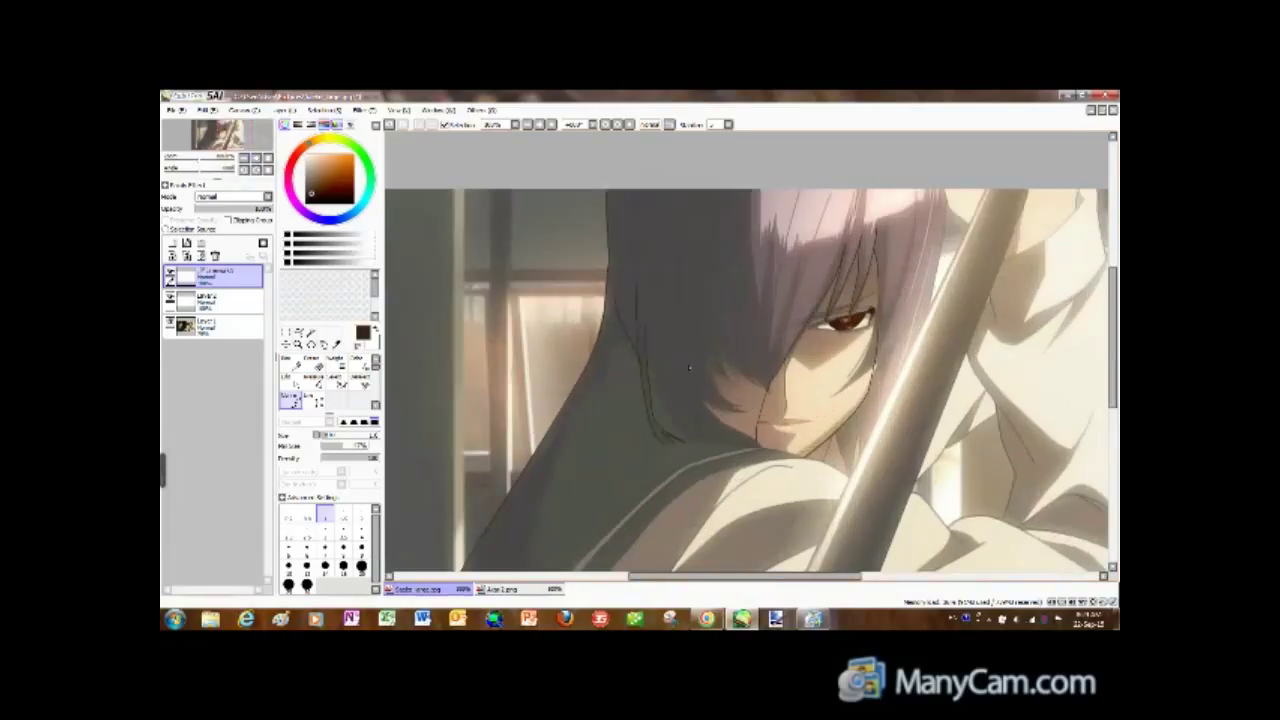
Trace the sleeve outline at the lower-right part of the image, from the fold beside the sword to the image edge.
{"action": "scroll", "coordinate": [570, 302], "scroll_direction": "down", "scroll_amount": 3}
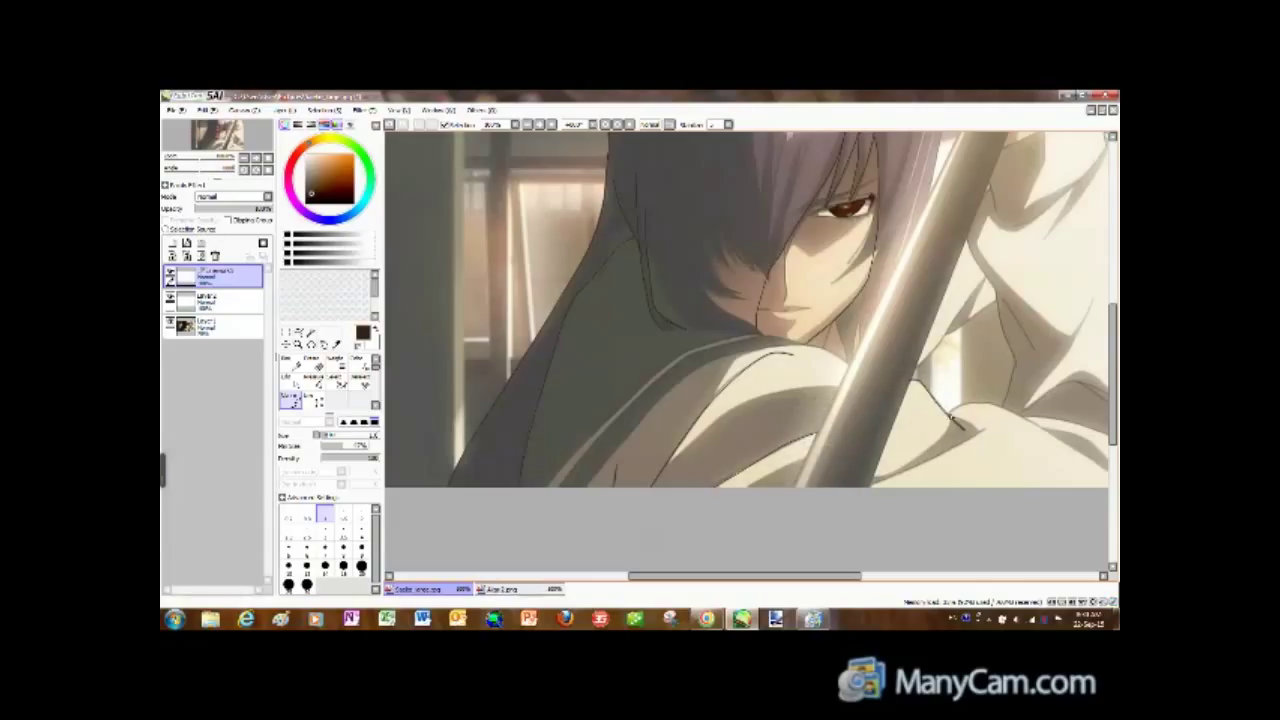
{"action": "scroll", "coordinate": [823, 433], "scroll_direction": "right", "scroll_amount": 5}
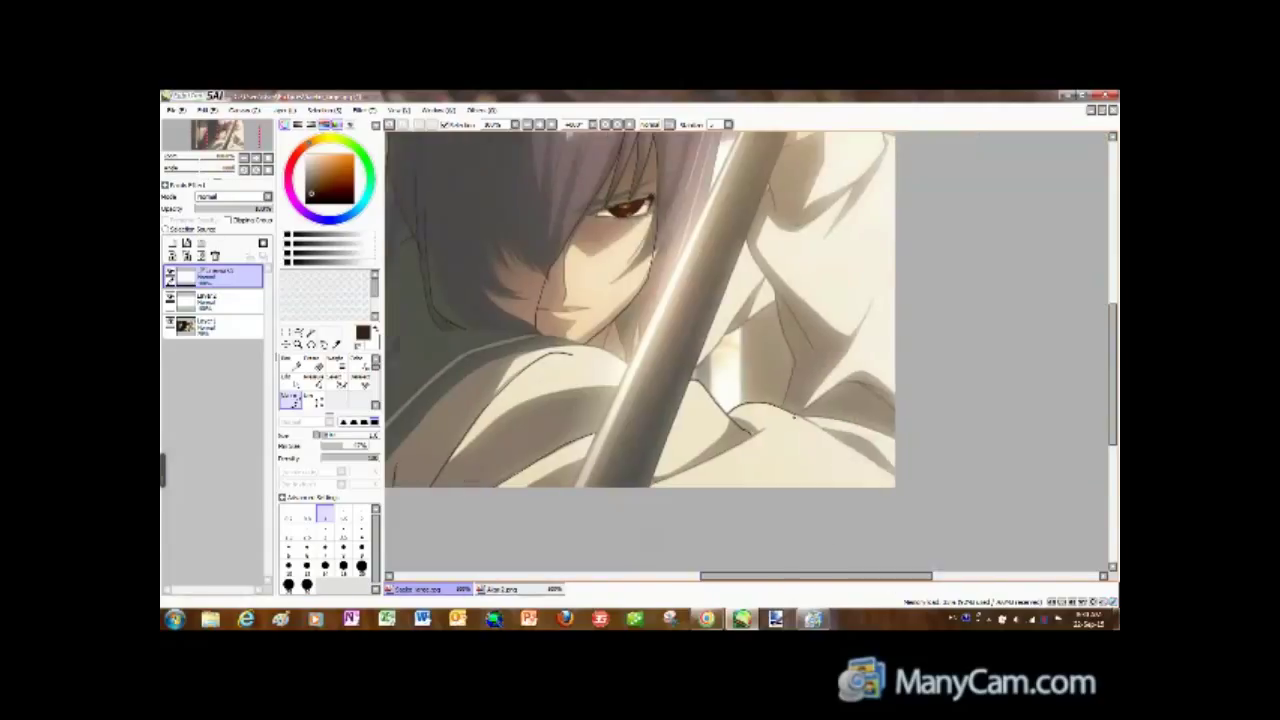
{"action": "left_click_drag", "start_coordinate": [800, 416], "coordinate": [895, 471]}
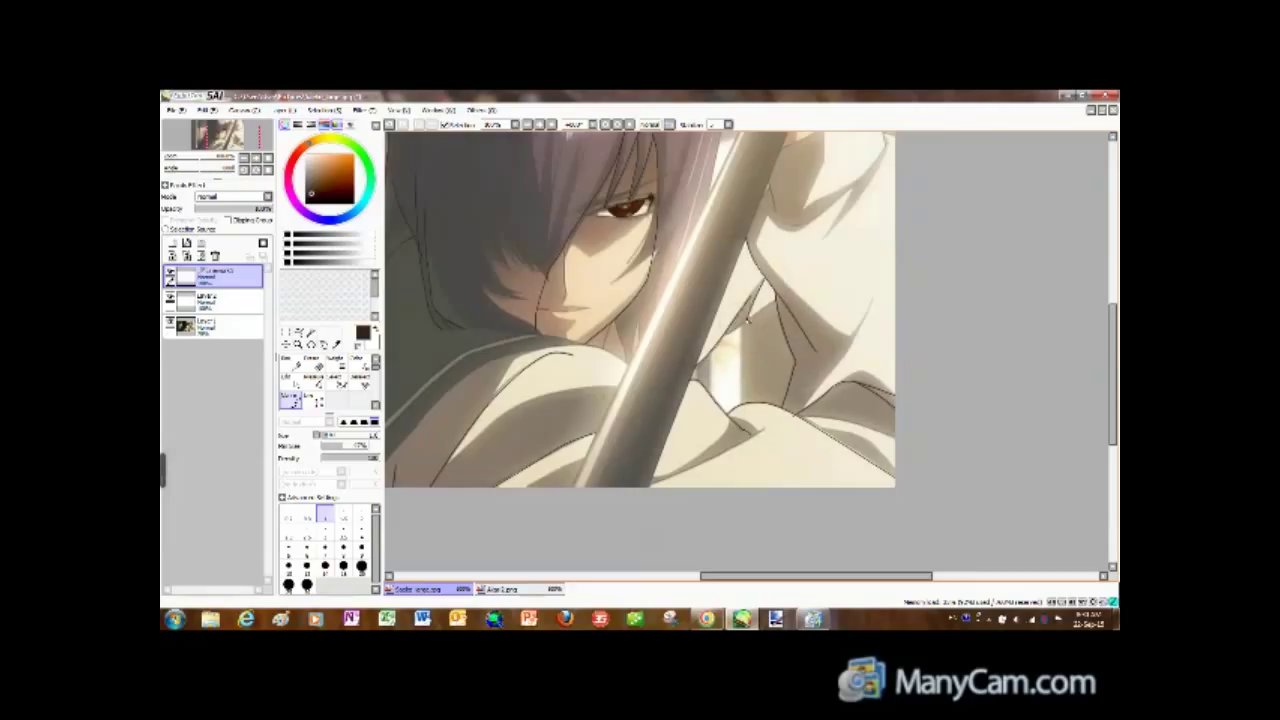
Switch to YouTube in the browser, seek within the Naruto Epic Soundtrack Collection video, and return to PaintTool SAI.
{"action": "left_click", "coordinate": [706, 619]}
{"action": "left_click", "coordinate": [295, 452]}
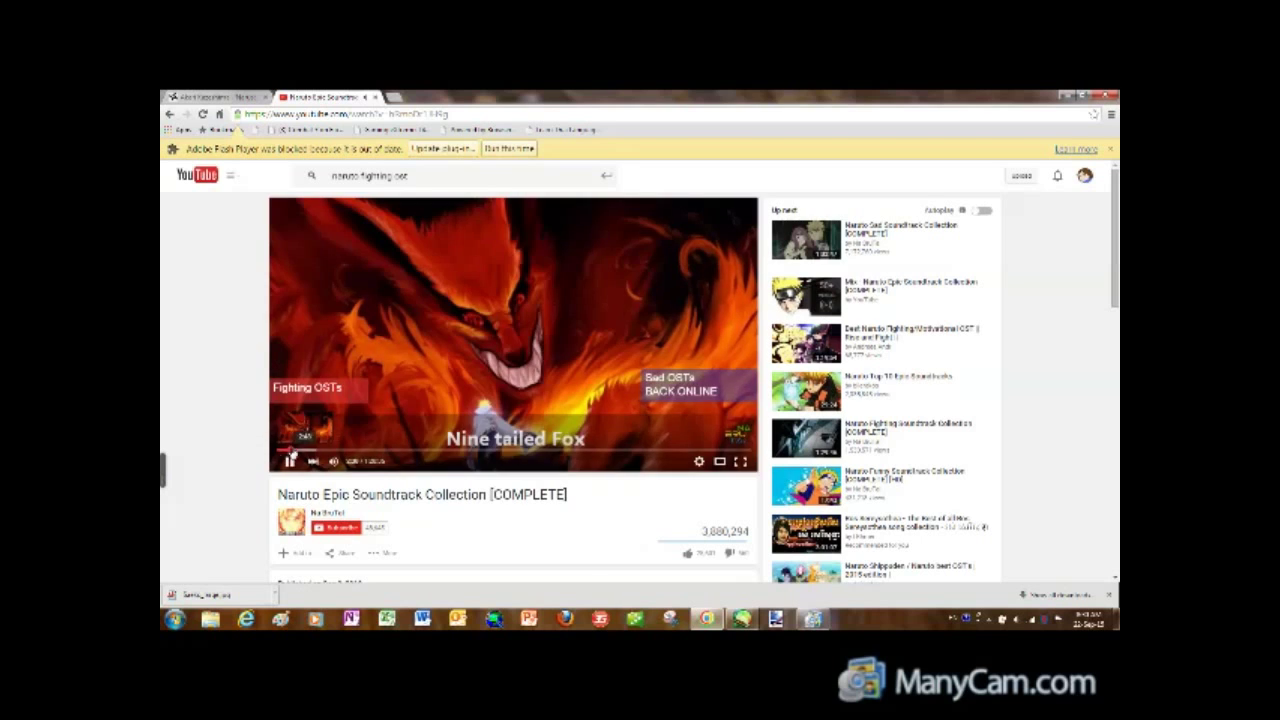
{"action": "left_click", "coordinate": [741, 619]}
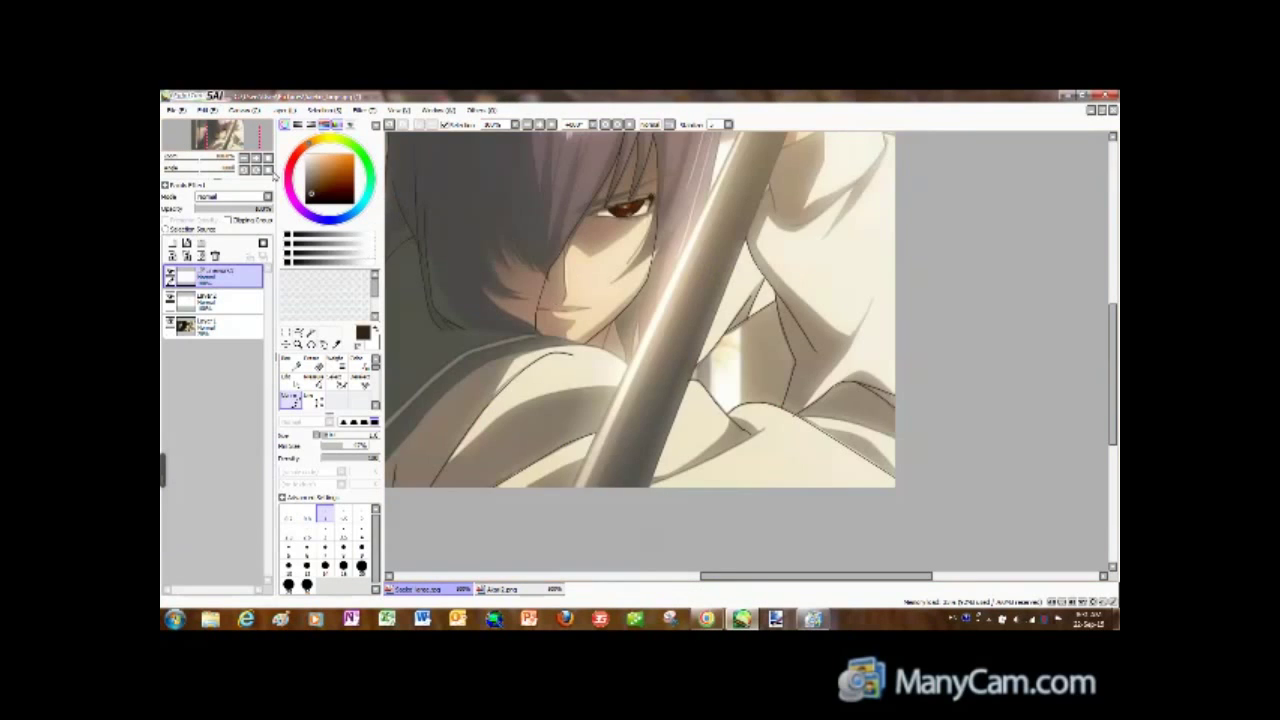
Trace the long edges of the sword sheath from the top of the image down past the face.
{"action": "scroll", "coordinate": [640, 330], "scroll_direction": "up", "scroll_amount": 2}
{"action": "scroll", "coordinate": [636, 210], "scroll_direction": "down", "scroll_amount": 2}
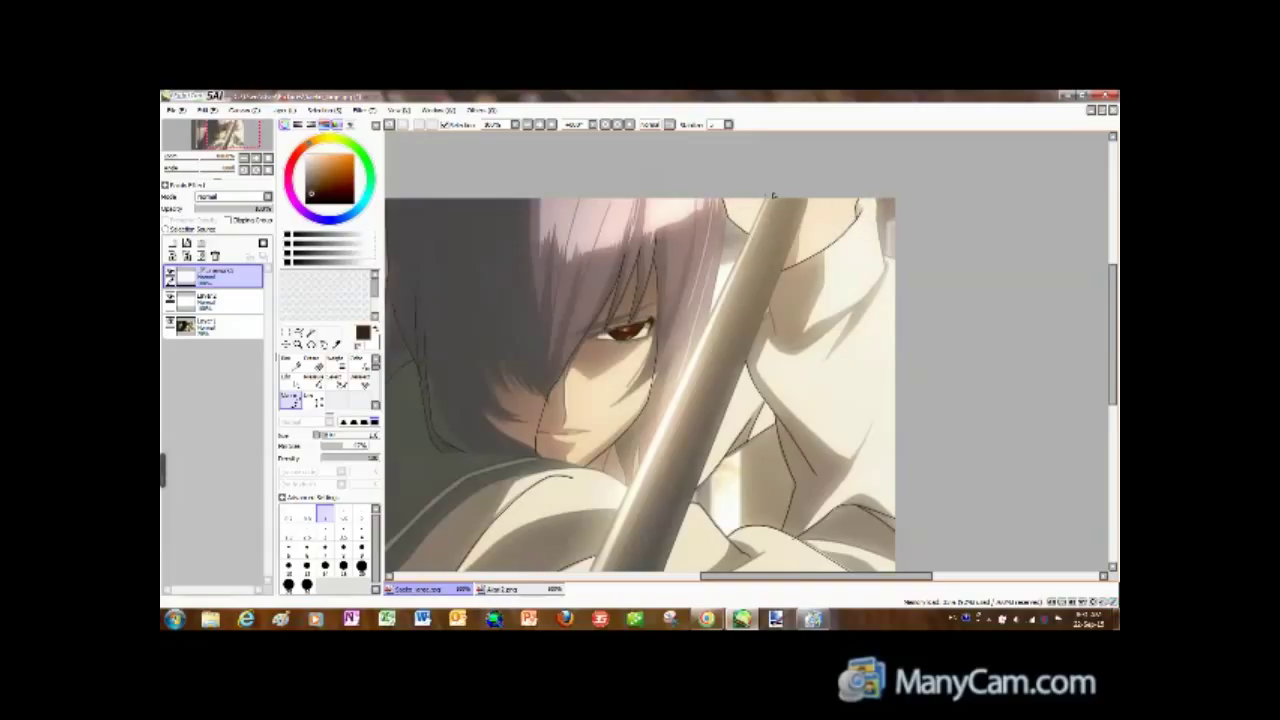
{"action": "scroll", "coordinate": [1061, 326], "scroll_direction": "down", "scroll_amount": 3}
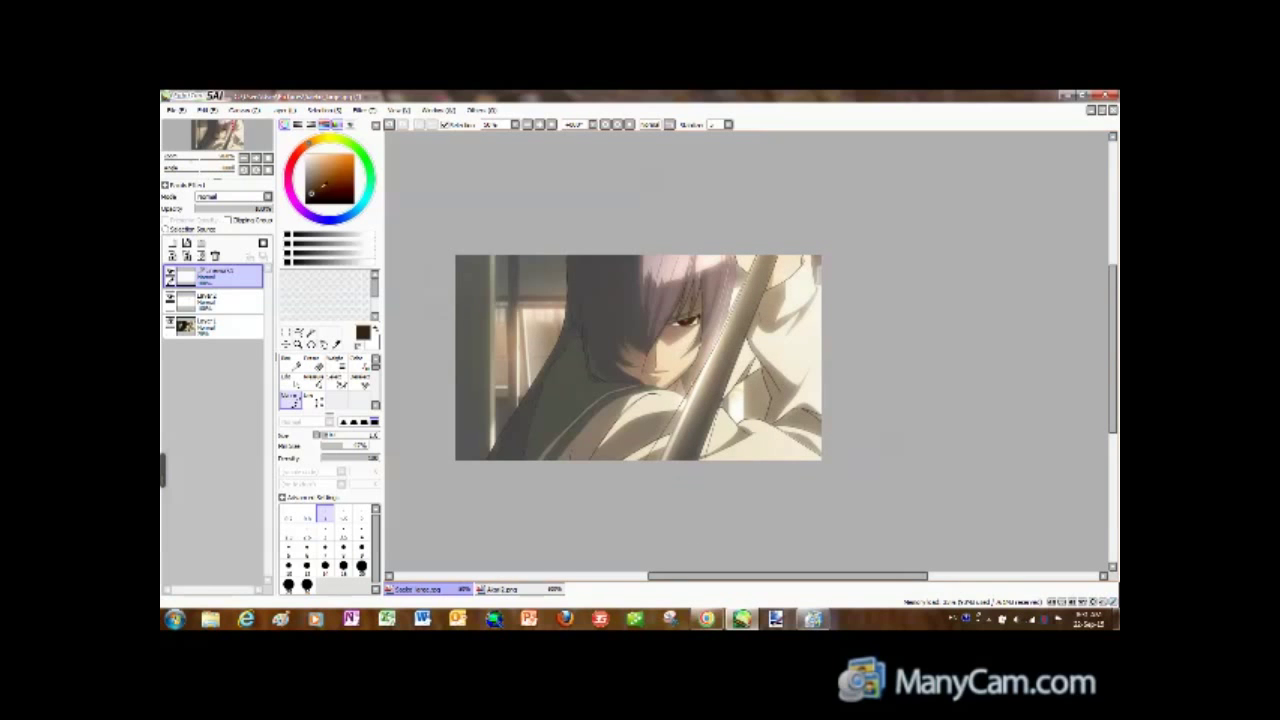
{"action": "scroll", "coordinate": [680, 360], "scroll_direction": "up", "scroll_amount": 4}
{"action": "left_click_drag", "start_coordinate": [740, 186], "coordinate": [682, 402]}
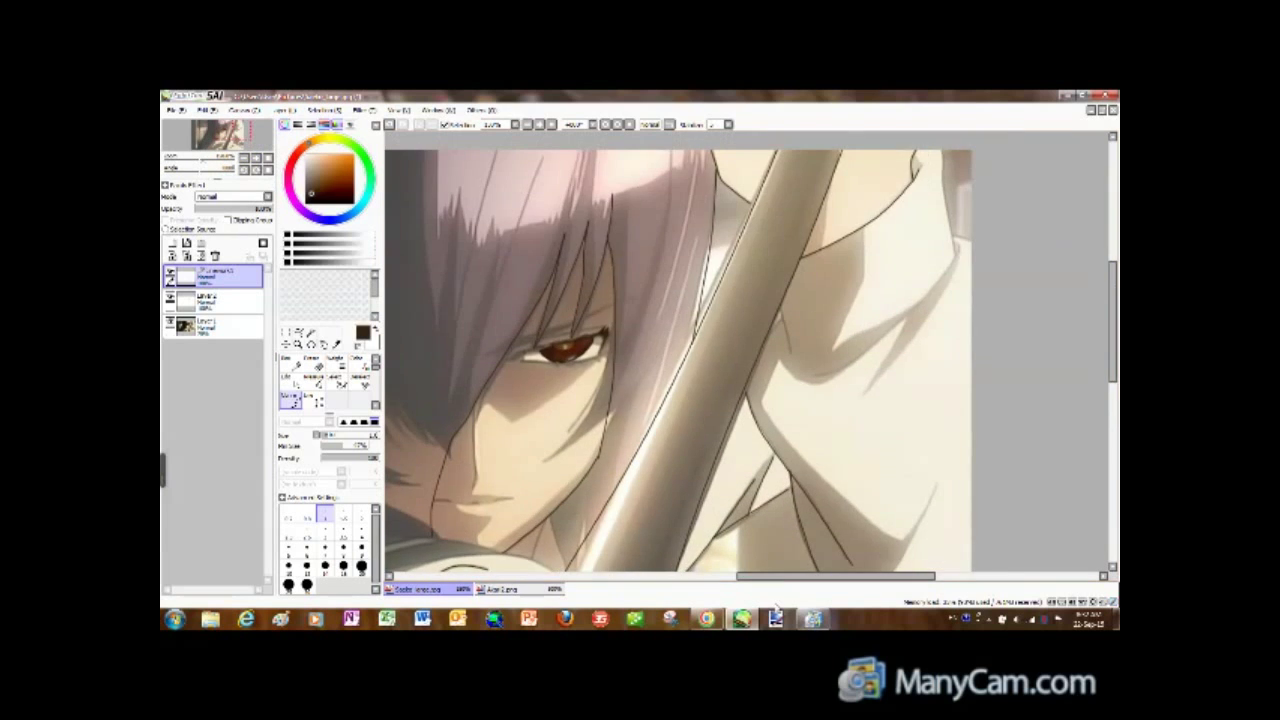
Trace the long hair strands over the face and the shaded side of the head on the linework layer.
{"action": "scroll", "coordinate": [813, 181], "scroll_direction": "up", "scroll_amount": 1}
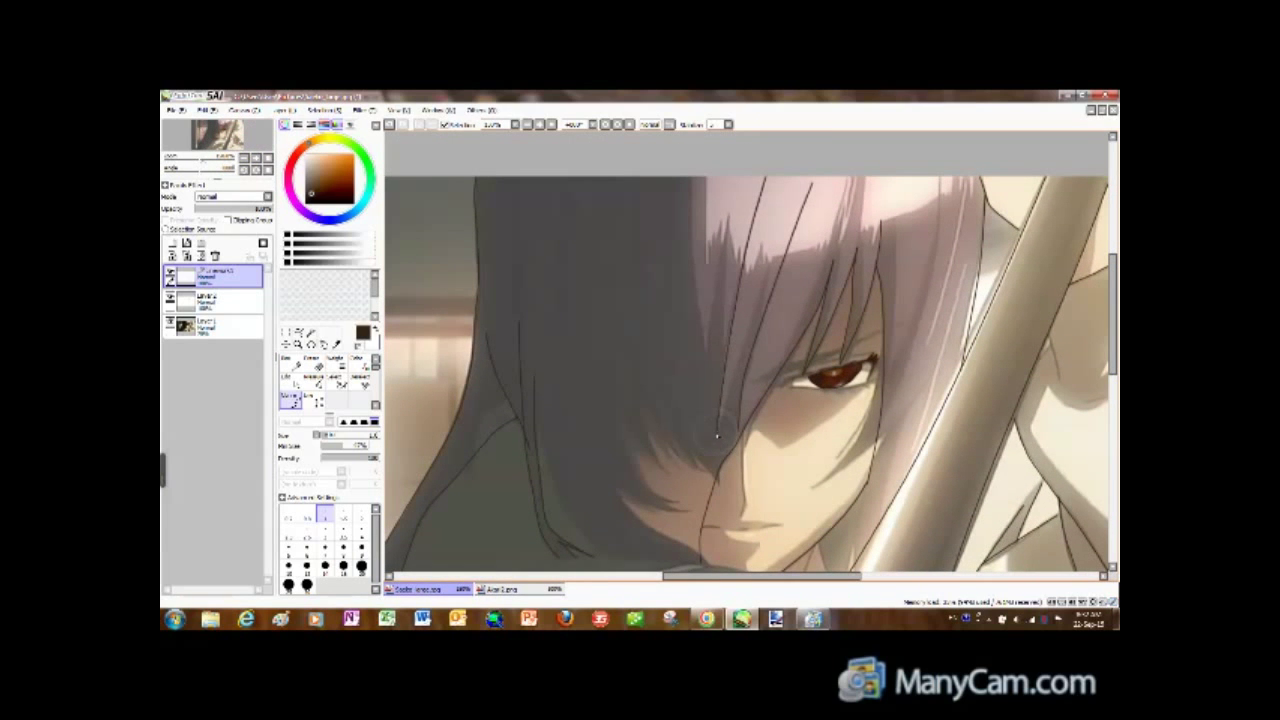
{"action": "left_click", "coordinate": [215, 326]}
{"action": "left_click", "coordinate": [222, 278]}
{"action": "key", "text": "n"}
{"action": "left_click_drag", "start_coordinate": [516, 180], "coordinate": [518, 310]}
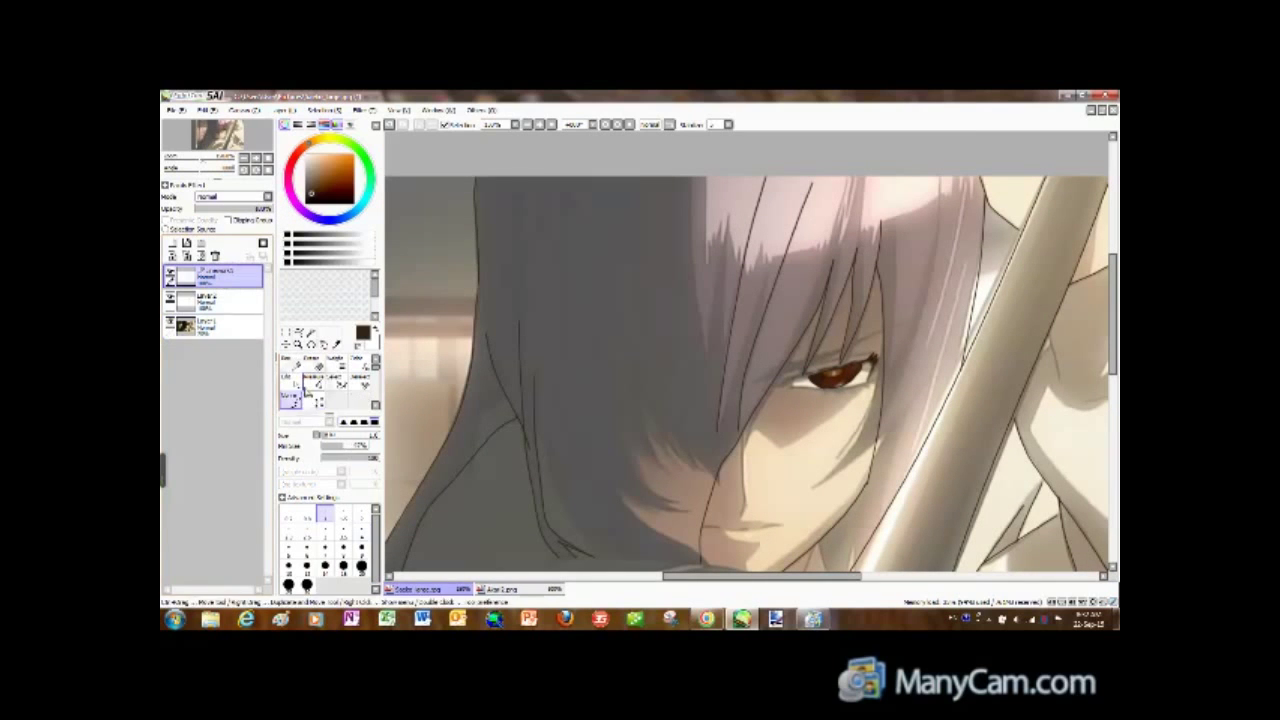
{"action": "left_click_drag", "start_coordinate": [563, 238], "coordinate": [563, 354]}
{"action": "scroll", "coordinate": [584, 301], "scroll_direction": "down", "scroll_amount": 3}
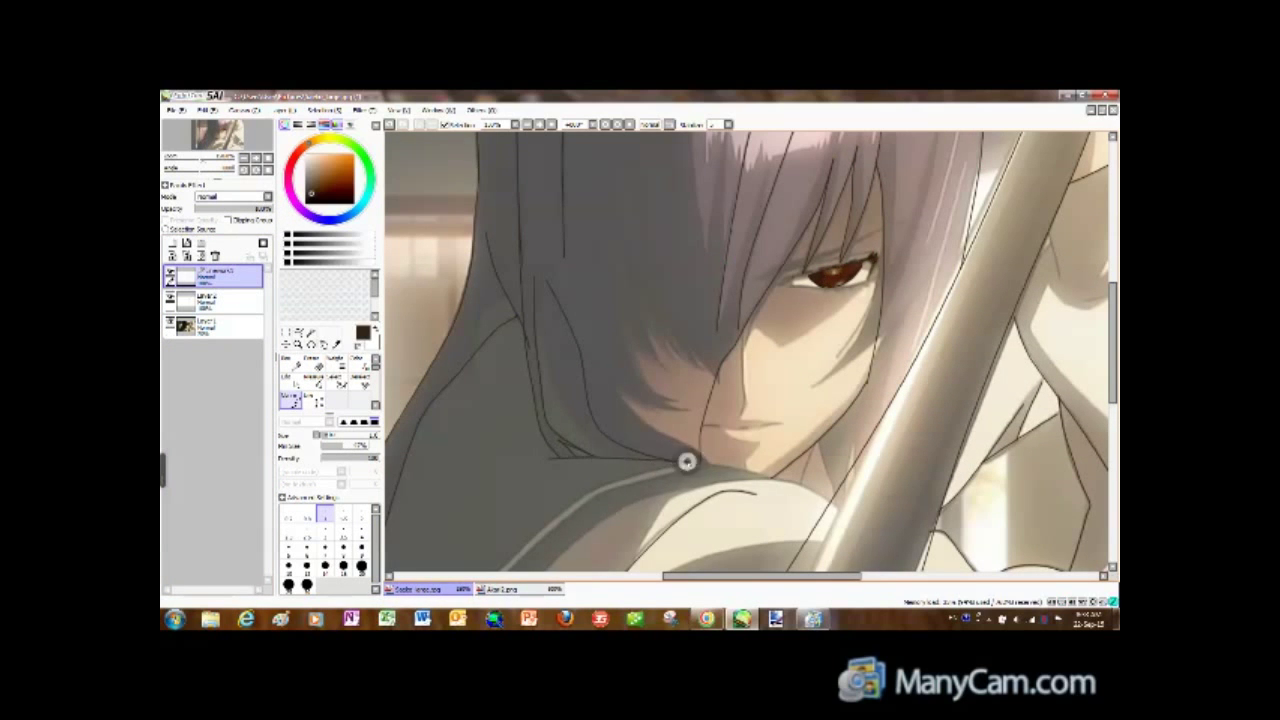
Switch to YouTube in the browser to check the soundtrack video, and return to PaintTool SAI.
{"action": "left_click", "coordinate": [706, 620]}
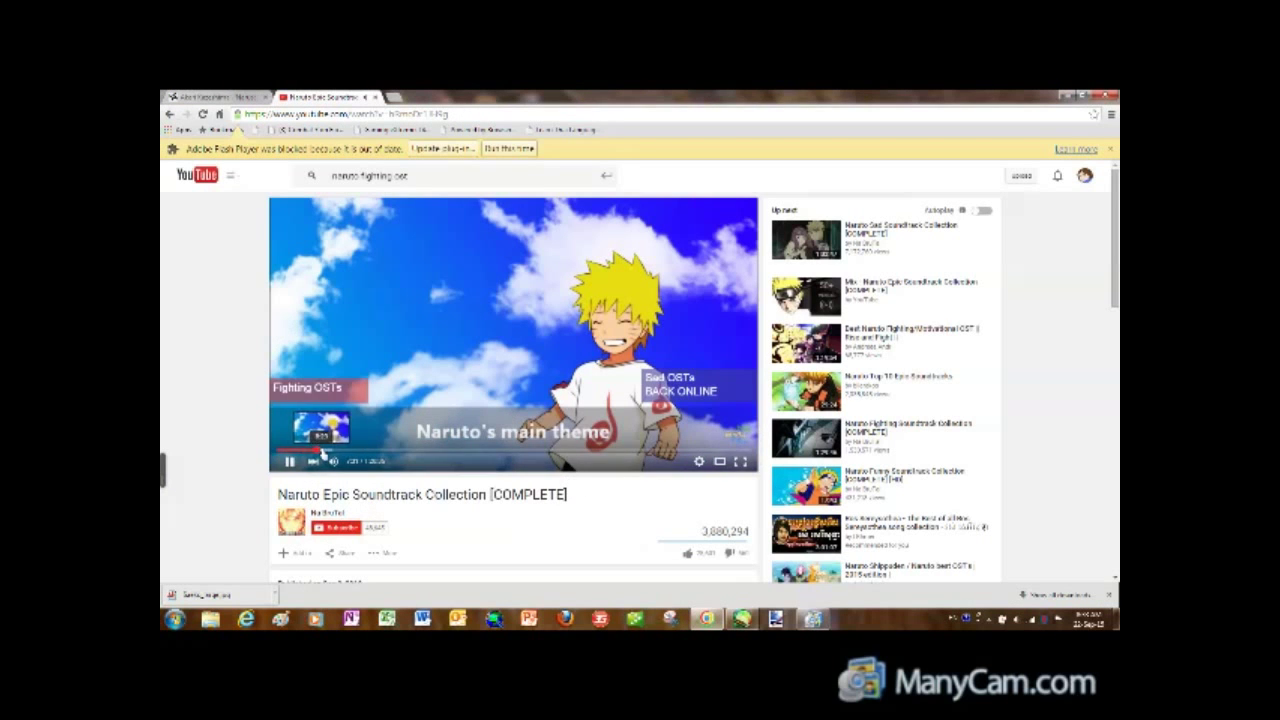
{"action": "left_click", "coordinate": [741, 620]}
Complete the closed mouth line below the nose on the linework layer and choose the Pressure tool.
{"action": "scroll", "coordinate": [676, 323], "scroll_direction": "up", "scroll_amount": 1}
{"action": "scroll", "coordinate": [700, 300], "scroll_direction": "down", "scroll_amount": 2}
{"action": "scroll", "coordinate": [768, 245], "scroll_direction": "up", "scroll_amount": 3}
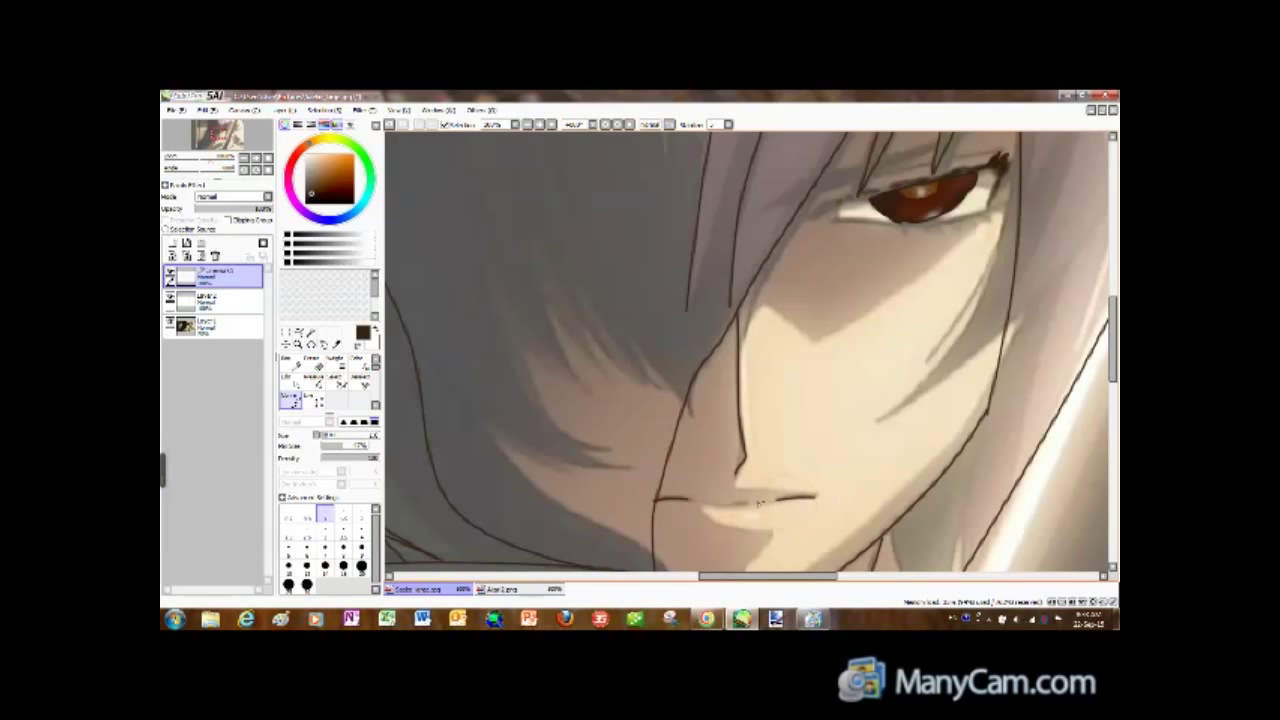
{"action": "scroll", "coordinate": [745, 503], "scroll_direction": "down", "scroll_amount": 3}
{"action": "scroll", "coordinate": [800, 440], "scroll_direction": "up", "scroll_amount": 3}
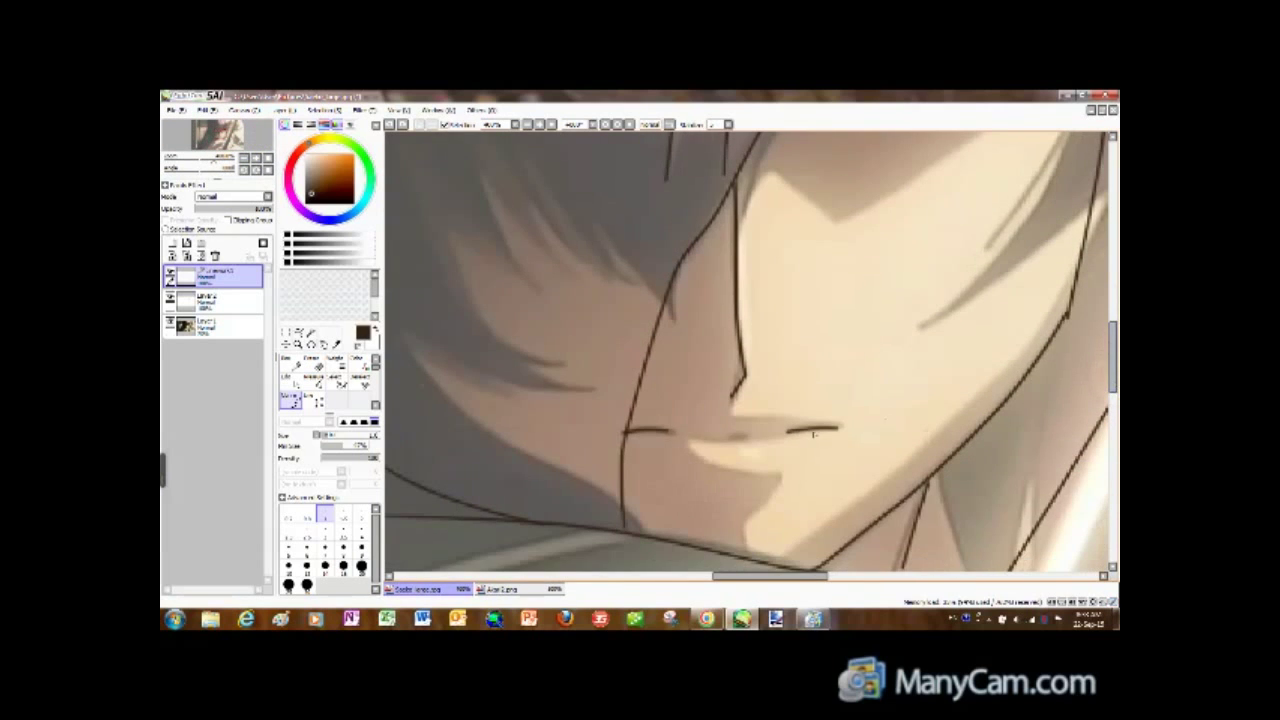
{"action": "left_click", "coordinate": [314, 382]}
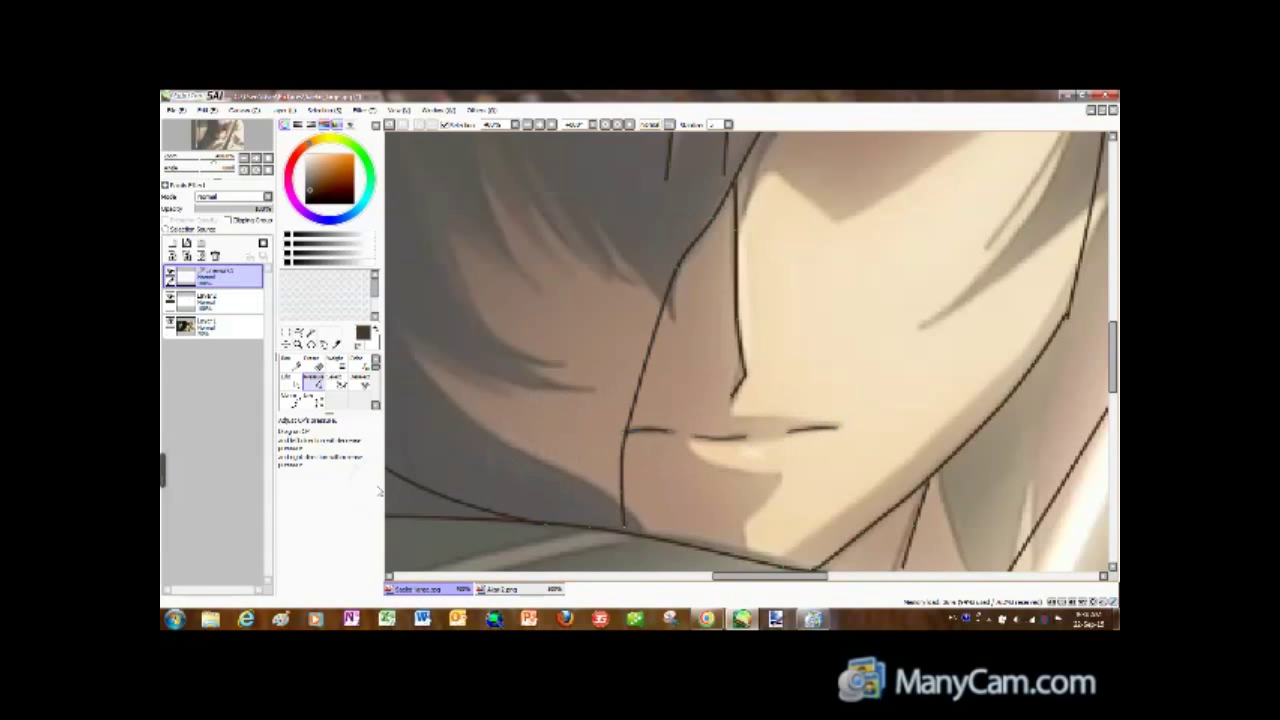
{"action": "scroll", "coordinate": [400, 480], "scroll_direction": "down", "scroll_amount": 3}
Trace the jagged hair highlight edge and the hair shadow edge beside the face with brown curve lines.
{"action": "left_click", "coordinate": [289, 394]}
{"action": "left_click", "coordinate": [625, 318]}
{"action": "key", "text": "ctrl+z"}
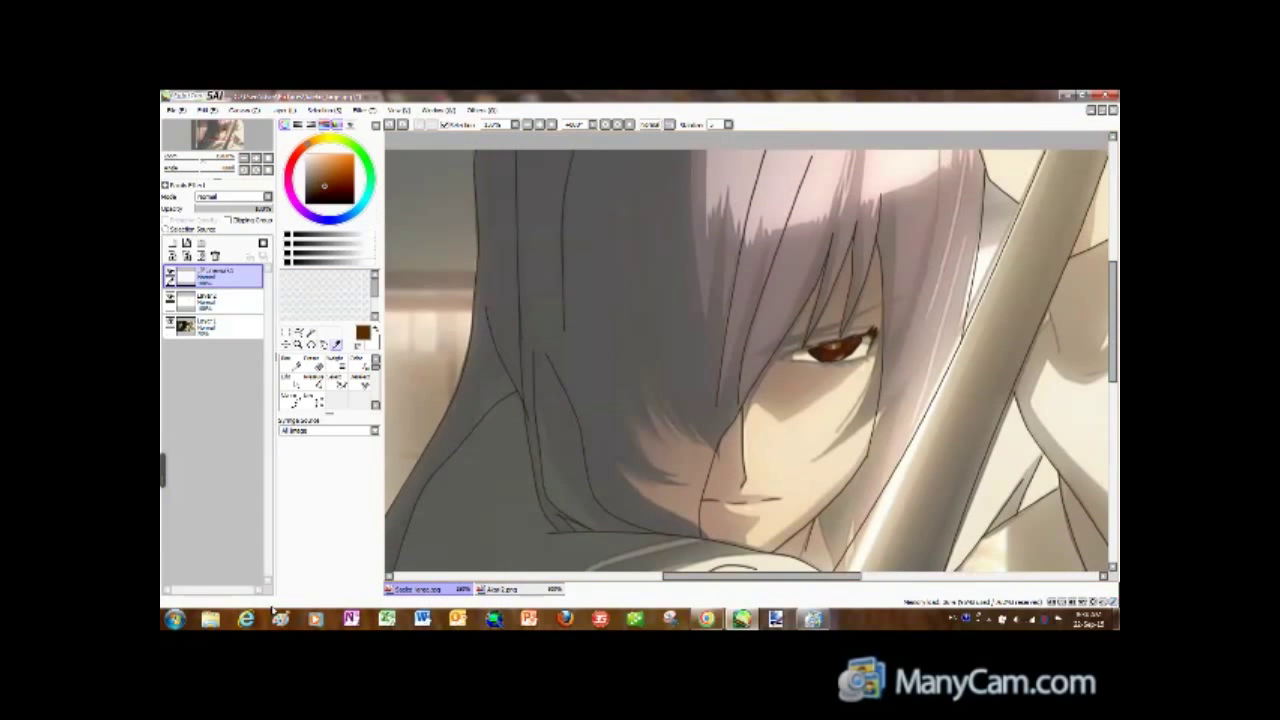
{"action": "left_click", "coordinate": [289, 398]}
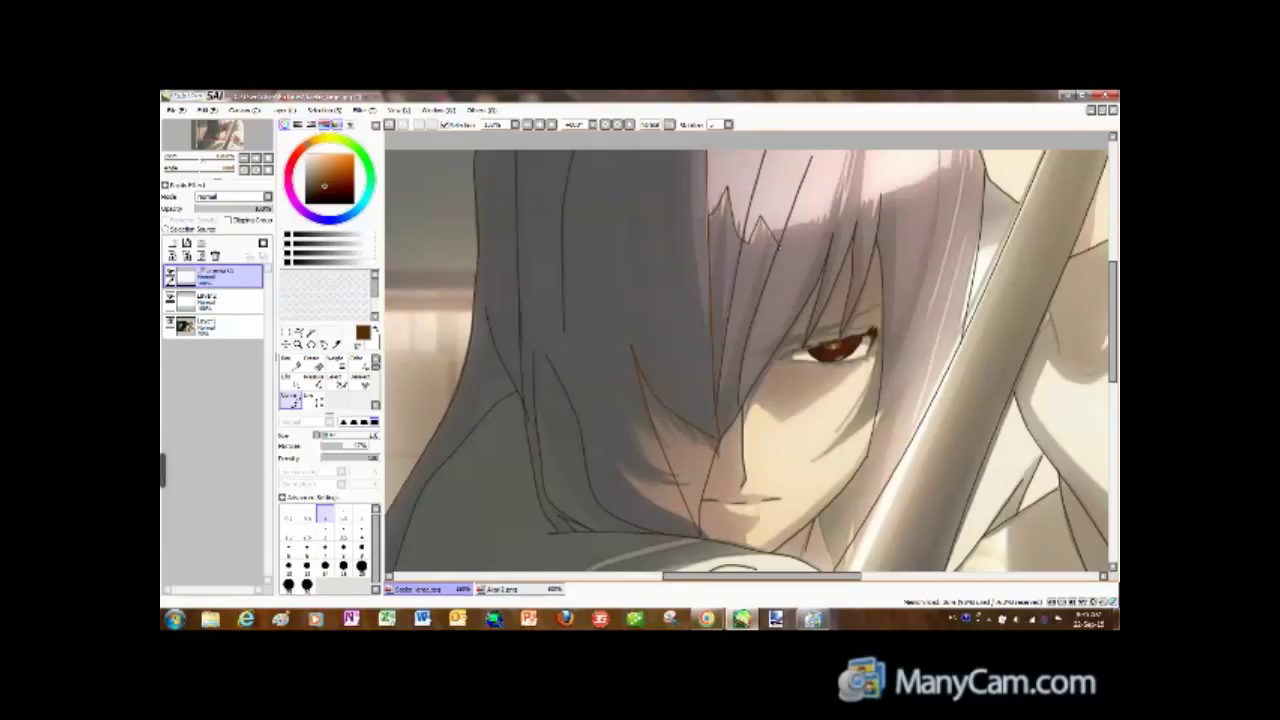
{"action": "key", "text": "ctrl+z"}
{"action": "left_click_drag", "start_coordinate": [838, 196], "coordinate": [865, 147]}
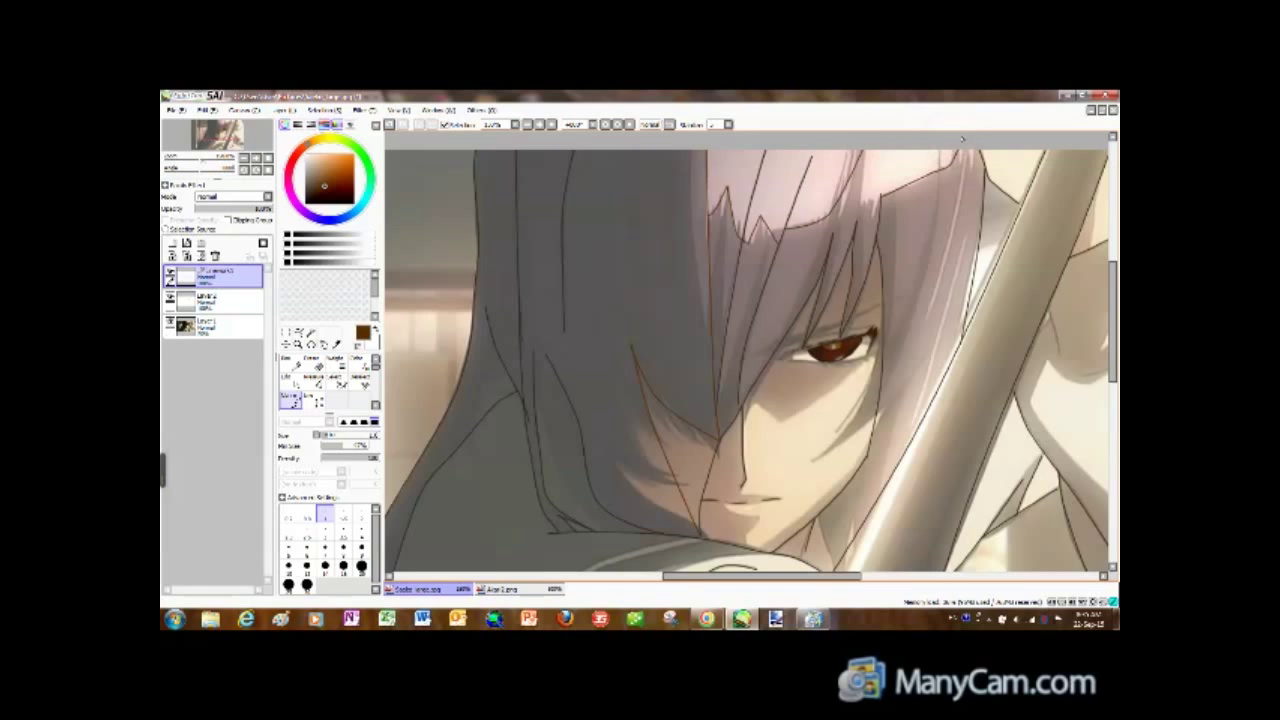
Consult the brown-haired reference drawing for the hair color and paint the large front hair section brown on Layer2.
{"action": "left_click_drag", "start_coordinate": [1113, 378], "coordinate": [1113, 408]}
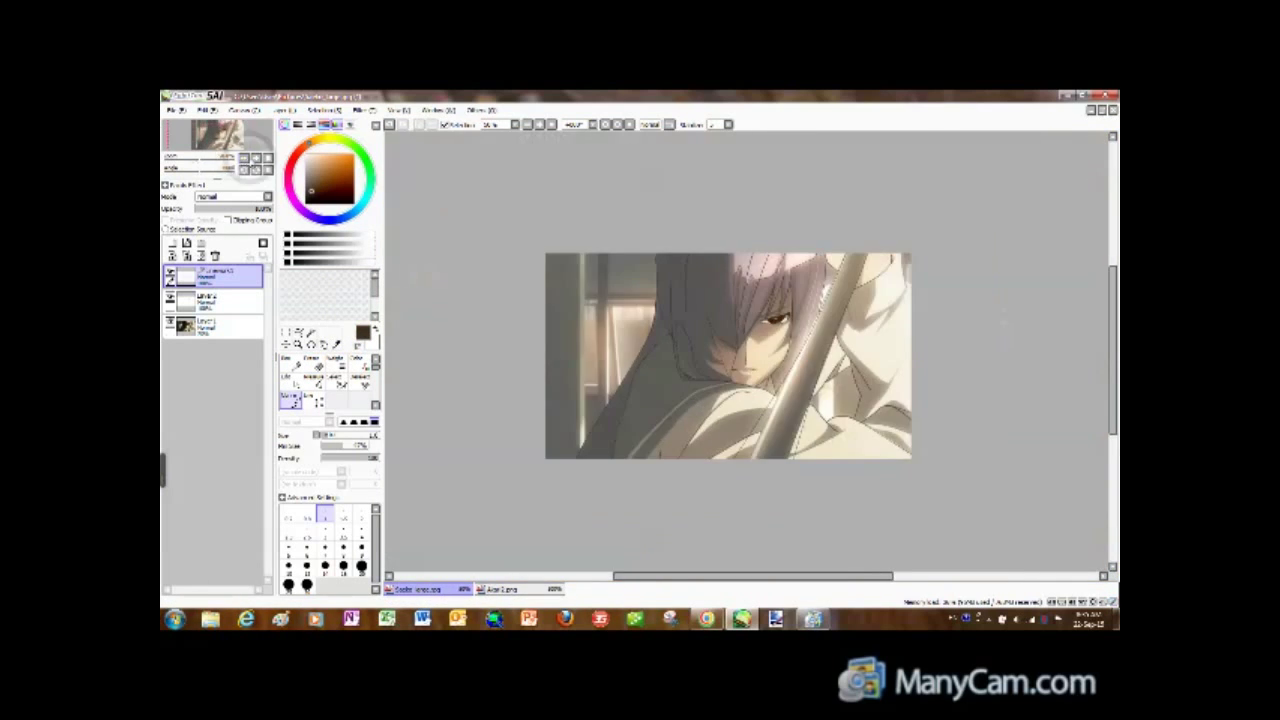
{"action": "left_click", "coordinate": [716, 263]}
{"action": "left_click", "coordinate": [505, 589]}
{"action": "left_click", "coordinate": [333, 362]}
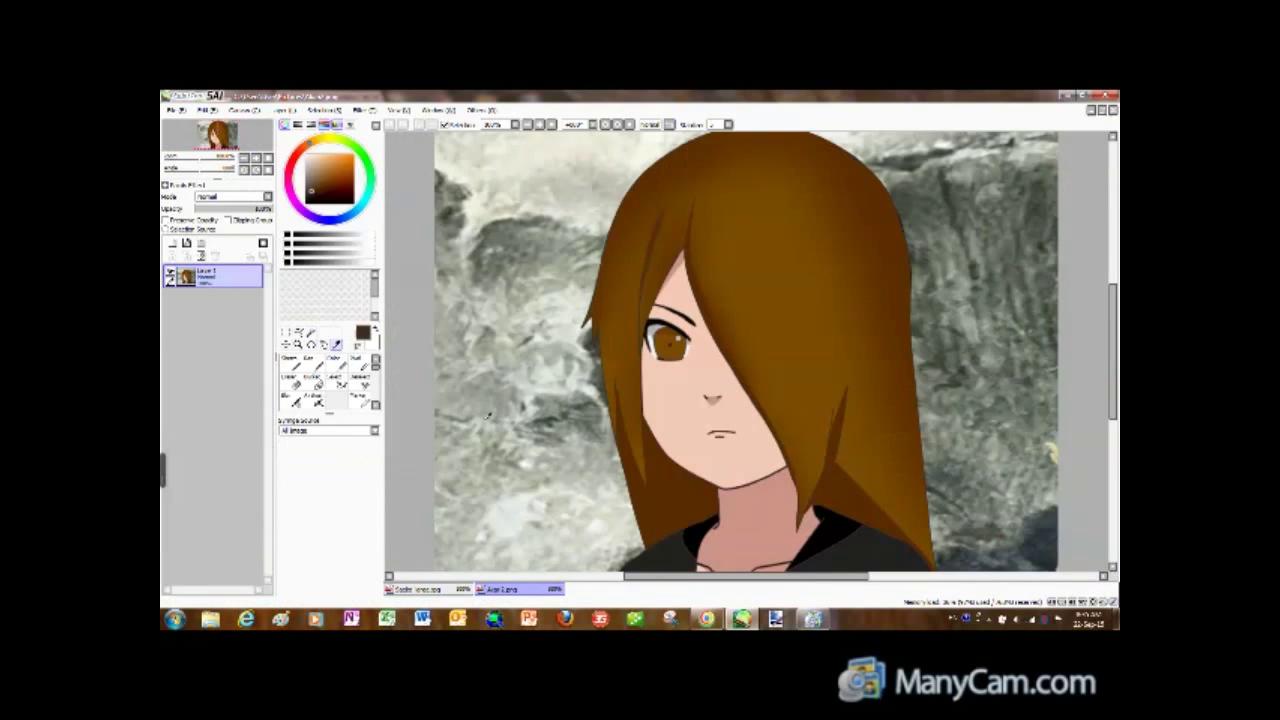
{"action": "left_click", "coordinate": [420, 589]}
{"action": "left_click", "coordinate": [210, 300]}
{"action": "left_click_drag", "start_coordinate": [587, 164], "coordinate": [650, 380]}
Airbrush darker reddish-brown shading over the front hair section on Layer2 and clear the selection.
{"action": "left_click", "coordinate": [326, 188]}
{"action": "left_click", "coordinate": [313, 398]}
{"action": "mouse_move", "coordinate": [608, 160]}
{"action": "left_mouse_down"}
{"action": "mouse_move", "coordinate": [615, 405]}
{"action": "mouse_move", "coordinate": [706, 214]}
{"action": "mouse_move", "coordinate": [700, 390]}
{"action": "left_mouse_up"}
{"action": "left_click", "coordinate": [362, 548]}
{"action": "left_click_drag", "start_coordinate": [690, 190], "coordinate": [665, 340]}
{"action": "left_click", "coordinate": [323, 183]}
{"action": "mouse_move", "coordinate": [600, 160]}
{"action": "left_mouse_down"}
{"action": "mouse_move", "coordinate": [615, 235]}
{"action": "mouse_move", "coordinate": [640, 240]}
{"action": "left_mouse_up"}
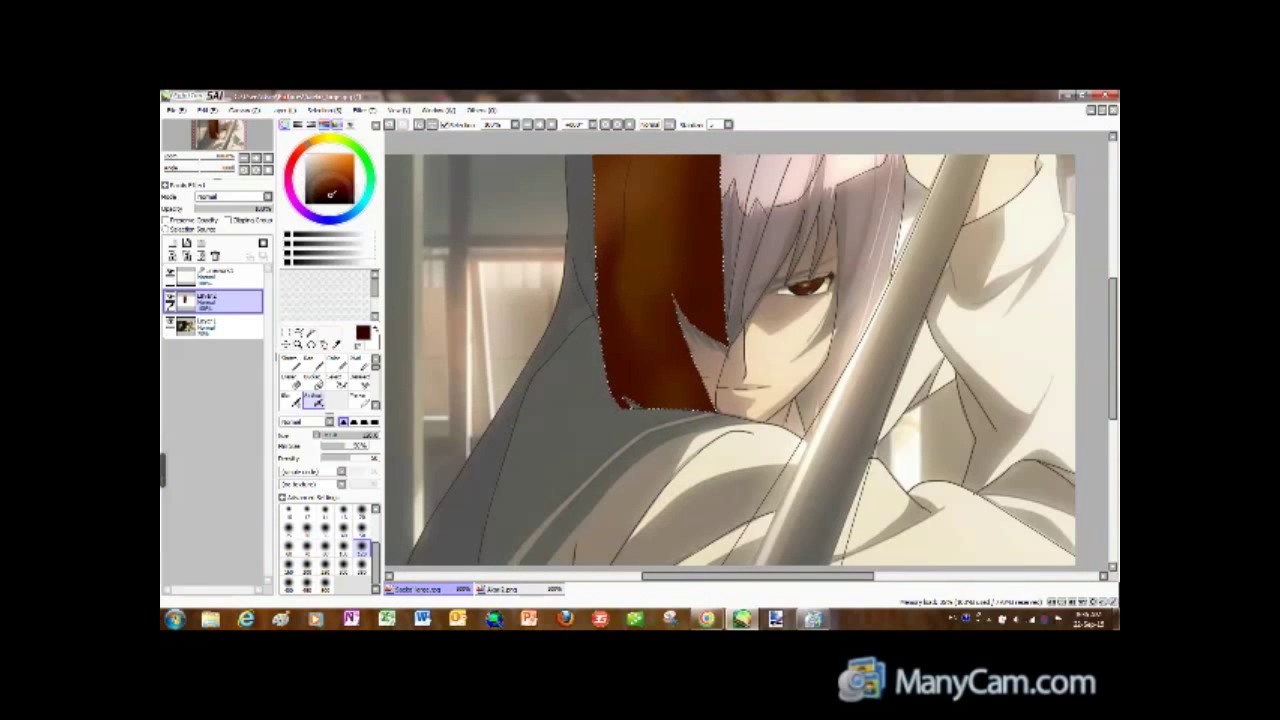
{"action": "key", "text": "ctrl+d"}
Select the next hair areas from the linework, sample brown from the reference drawing, and paint the crown and back hair on Layer2.
{"action": "left_click", "coordinate": [215, 275]}
{"action": "left_click", "coordinate": [311, 332]}
{"action": "left_click", "coordinate": [852, 170]}
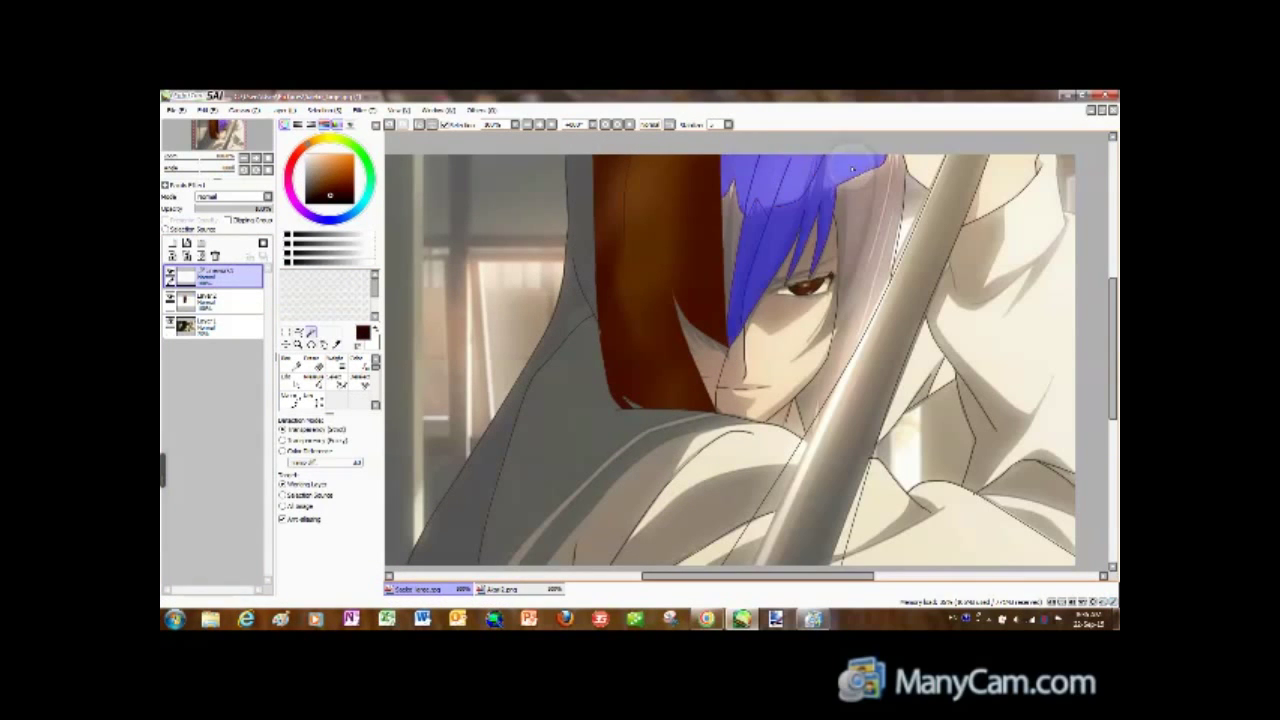
{"action": "left_click", "coordinate": [480, 450]}
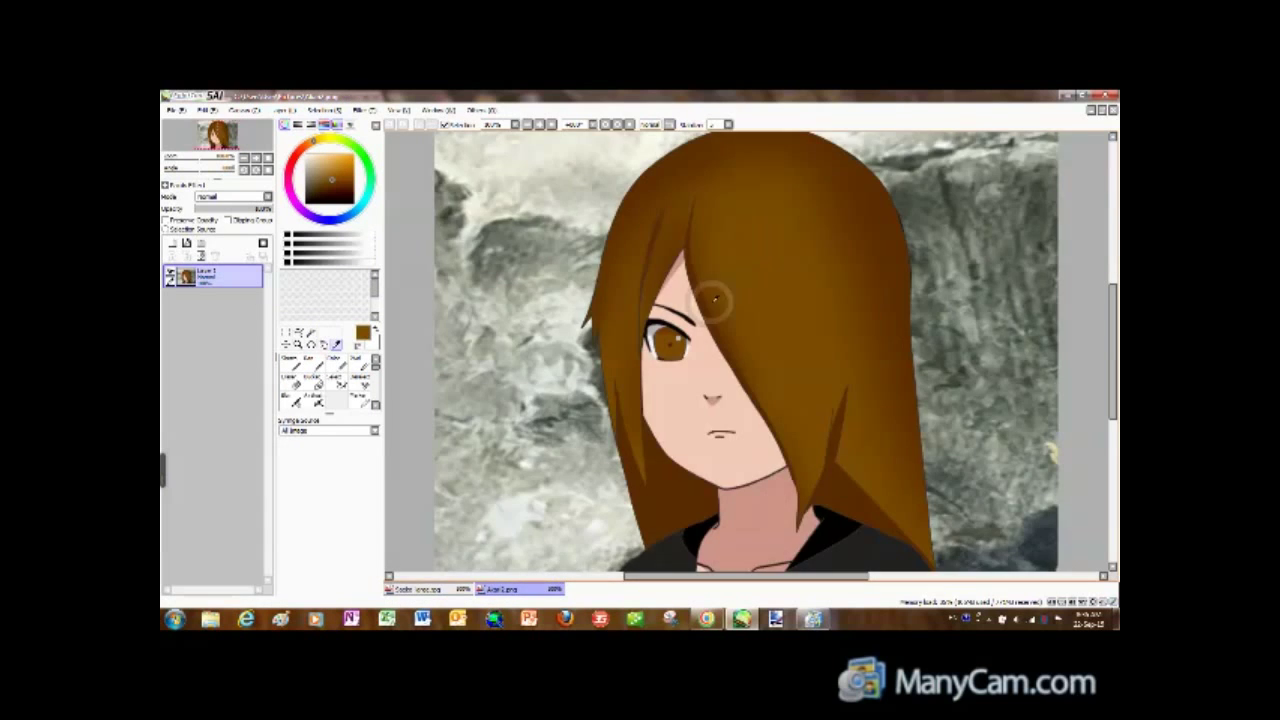
{"action": "left_click", "coordinate": [215, 300]}
{"action": "left_click", "coordinate": [327, 400]}
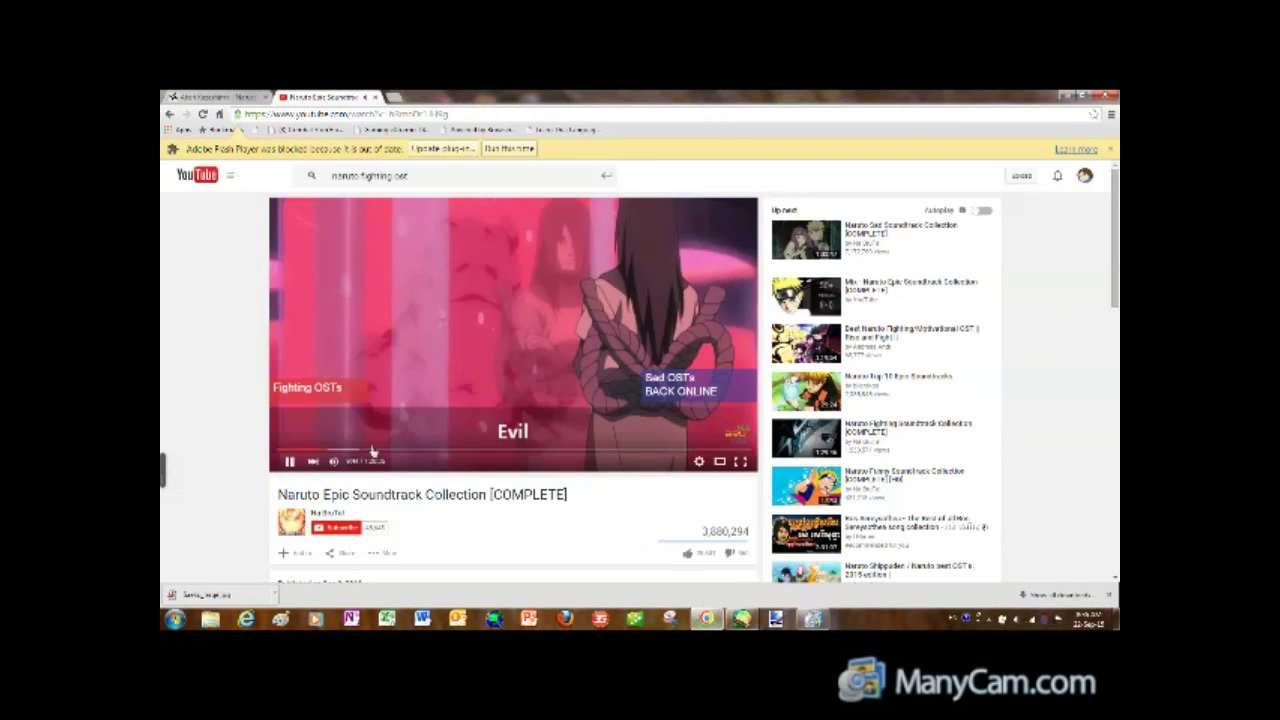
Skip ahead in the soundtrack video playing on YouTube.
{"action": "left_click", "coordinate": [372, 450]}
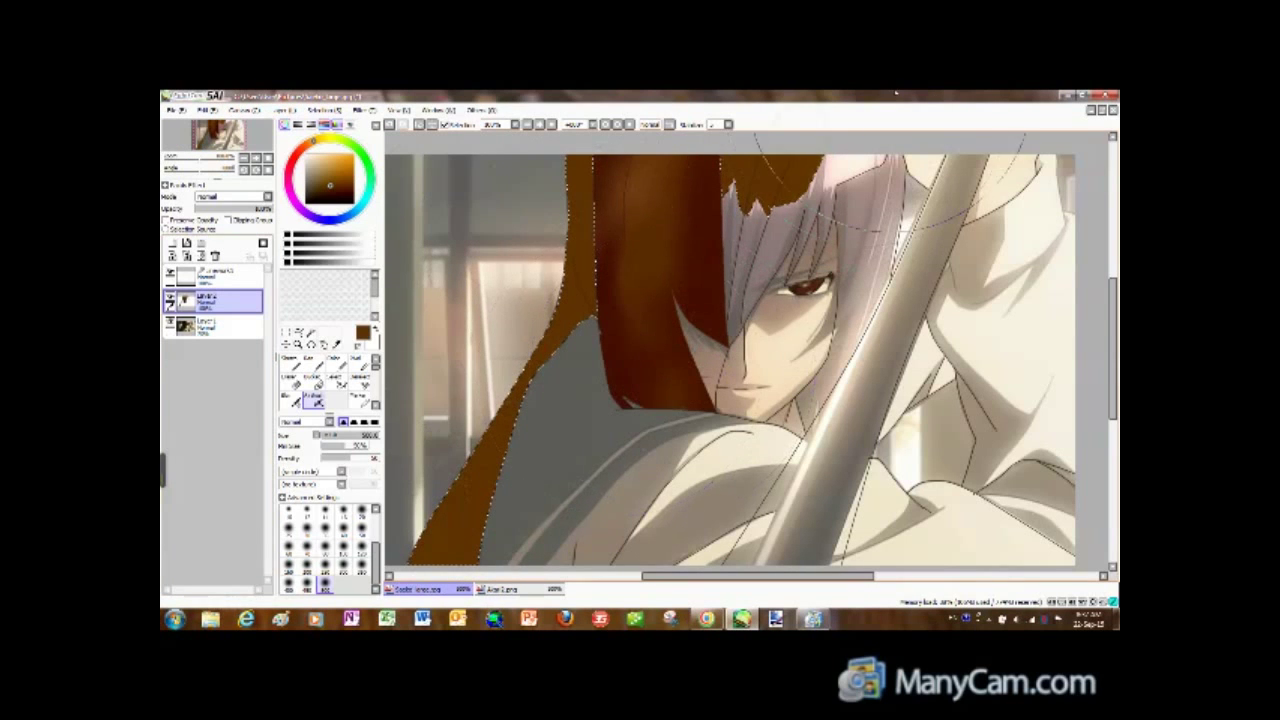
Airbrush reddish-brown shading down the crown and long back hair with a smaller brush, and clear the selection.
{"action": "left_click", "coordinate": [330, 180]}
{"action": "left_click", "coordinate": [361, 547]}
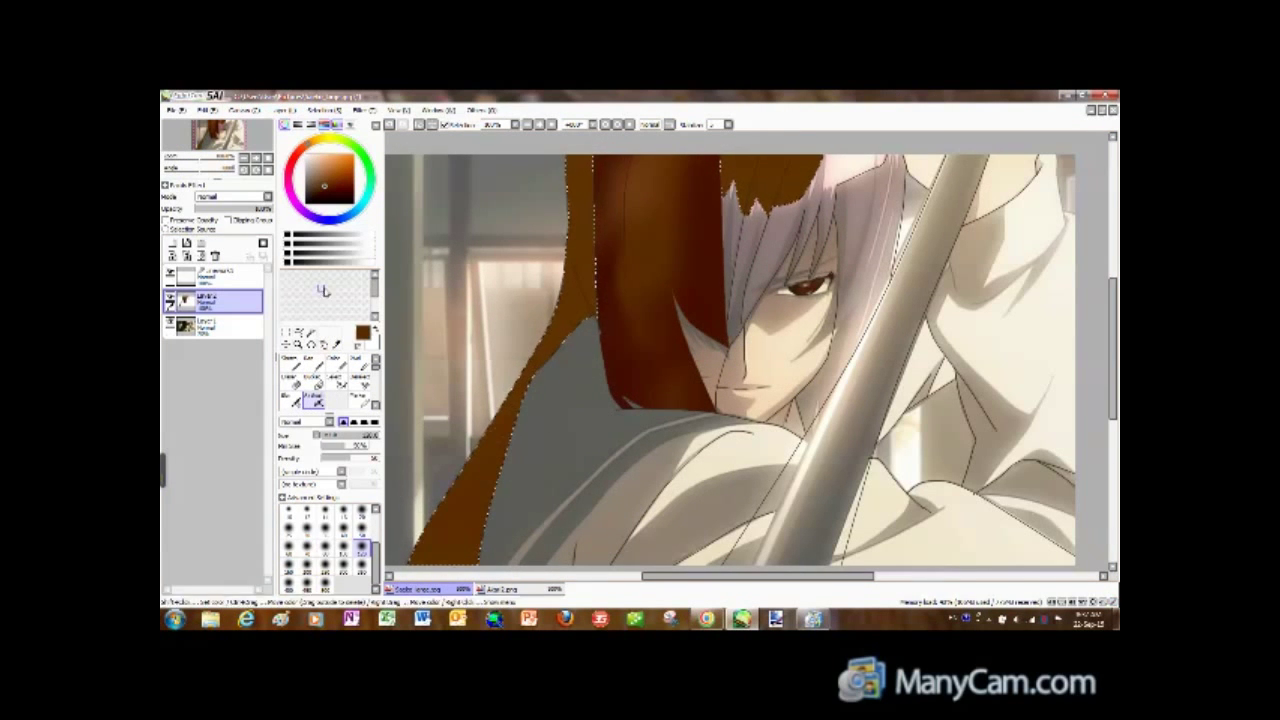
{"action": "left_click_drag", "start_coordinate": [590, 180], "coordinate": [469, 489]}
{"action": "key", "text": "ctrl+d"}
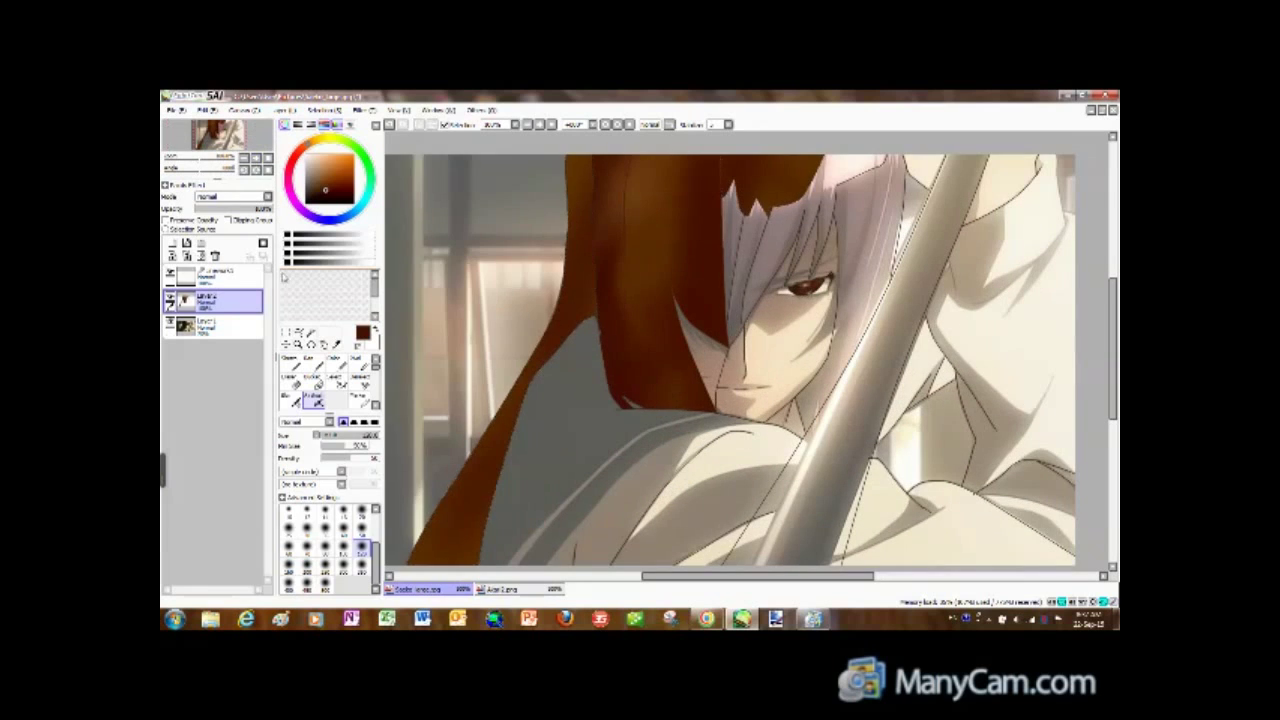
Select the bangs above the visible eye from the linework layer and airbrush them brown with darker shading on Layer2.
{"action": "left_click", "coordinate": [215, 275]}
{"action": "left_click", "coordinate": [310, 331]}
{"action": "left_click", "coordinate": [751, 233]}
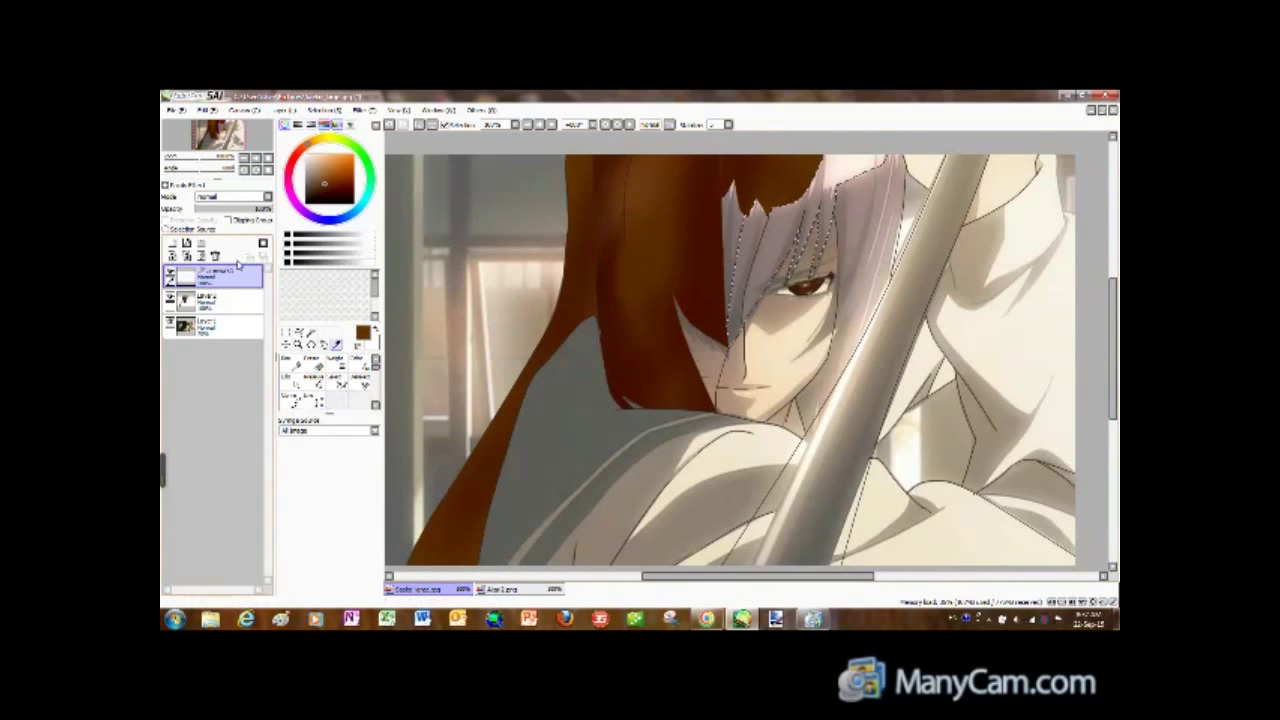
{"action": "left_click", "coordinate": [215, 300]}
{"action": "left_click", "coordinate": [312, 398]}
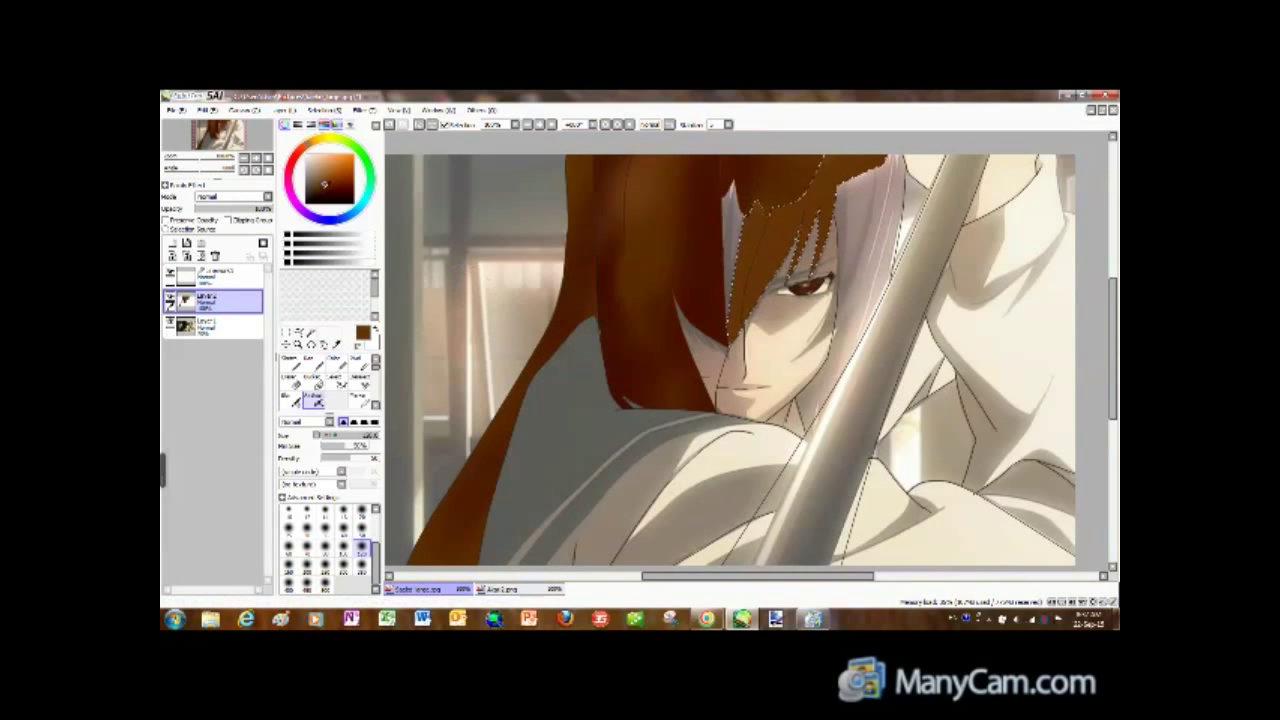
{"action": "left_click_drag", "start_coordinate": [820, 150], "coordinate": [800, 255]}
{"action": "mouse_move", "coordinate": [690, 365]}
{"action": "left_mouse_down"}
{"action": "mouse_move", "coordinate": [800, 250]}
{"action": "mouse_move", "coordinate": [750, 233]}
{"action": "mouse_move", "coordinate": [760, 177]}
{"action": "left_mouse_up"}
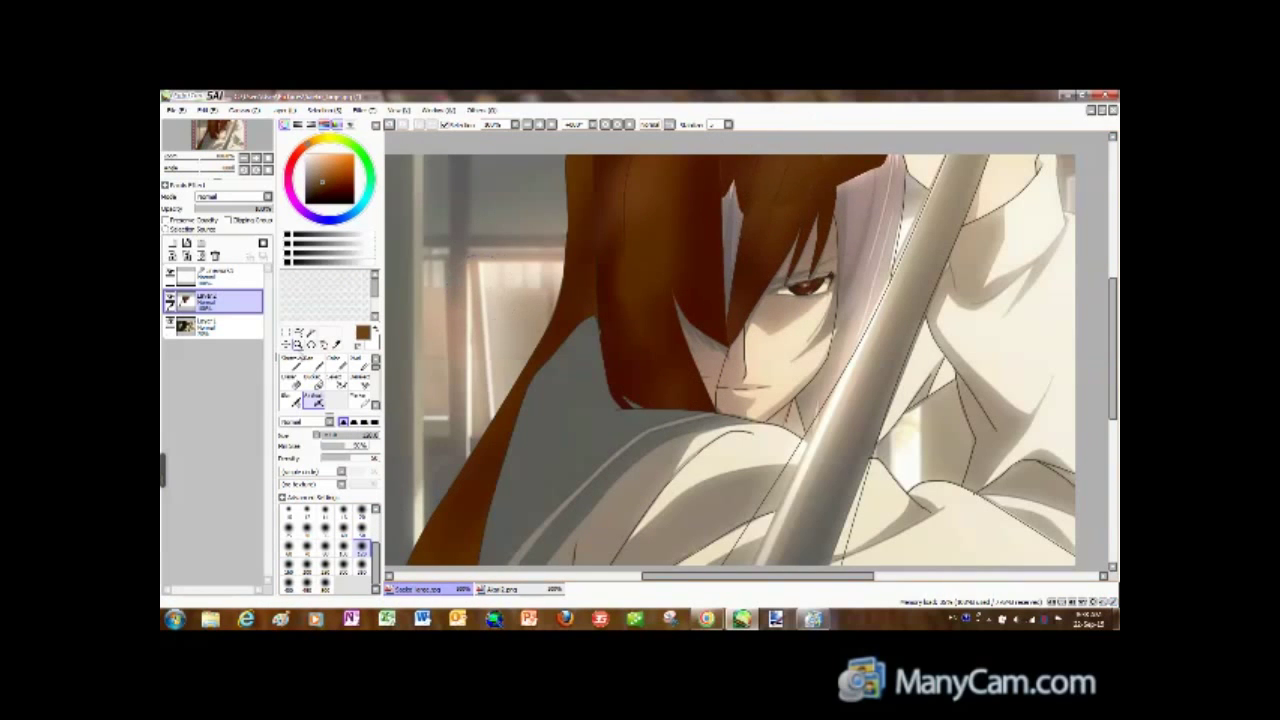
Select the unpainted sliver between the bangs and the area beside the nose, and fill them with sampled dark brown on Layer2.
{"action": "key", "text": "w"}
{"action": "left_click", "coordinate": [731, 228]}
{"action": "left_click", "coordinate": [213, 275]}
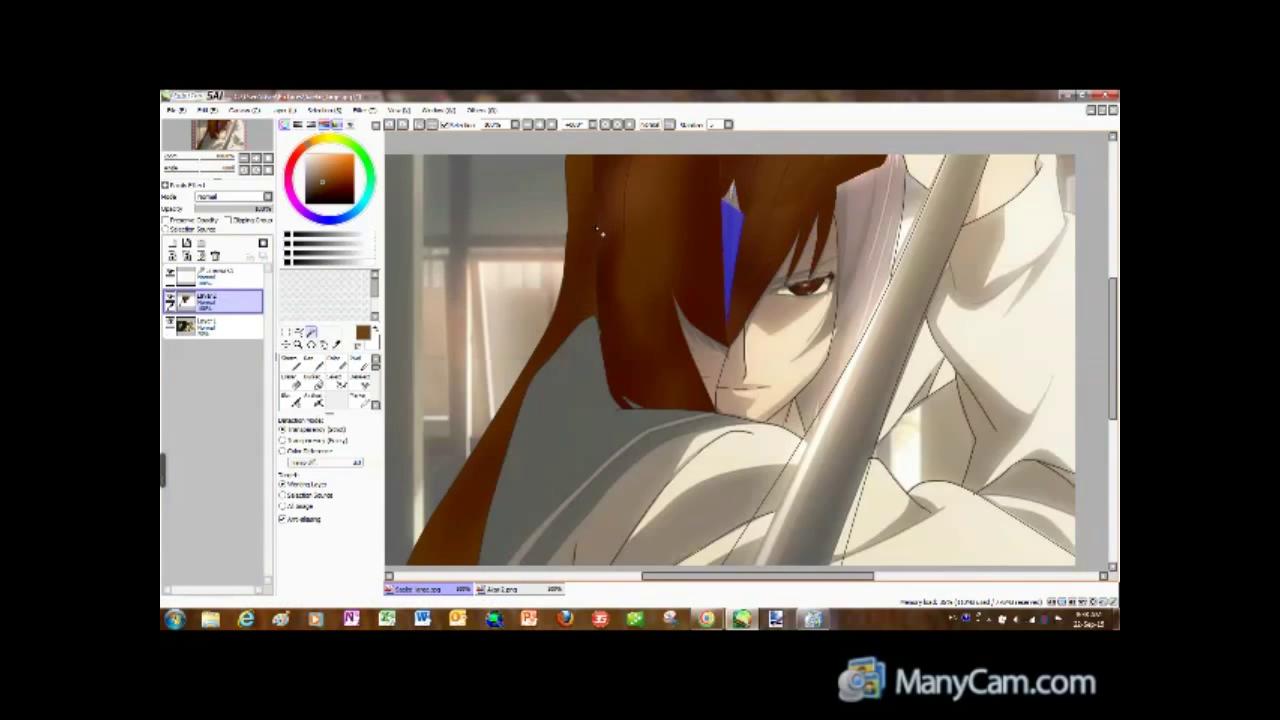
{"action": "left_click", "coordinate": [700, 350], "text": "shift"}
{"action": "left_click", "coordinate": [312, 398]}
{"action": "left_click", "coordinate": [686, 286], "text": "alt"}
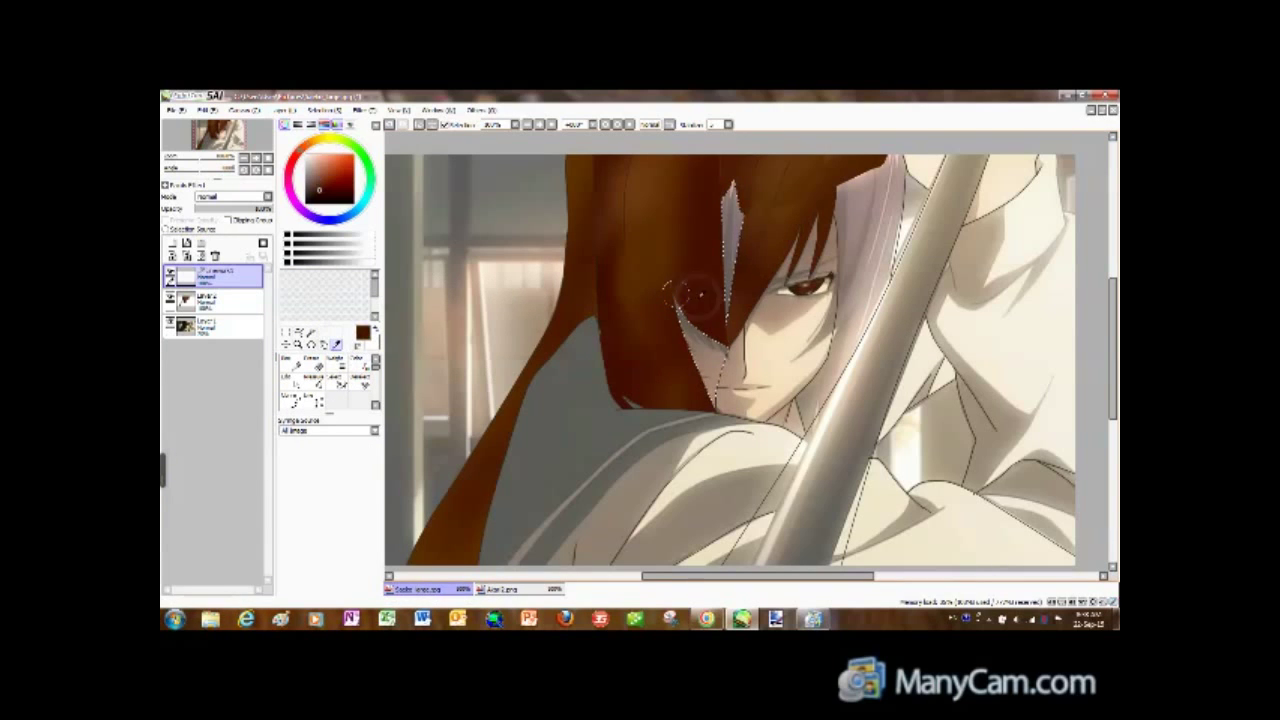
{"action": "left_click", "coordinate": [213, 300]}
{"action": "left_click_drag", "start_coordinate": [657, 256], "coordinate": [692, 401]}
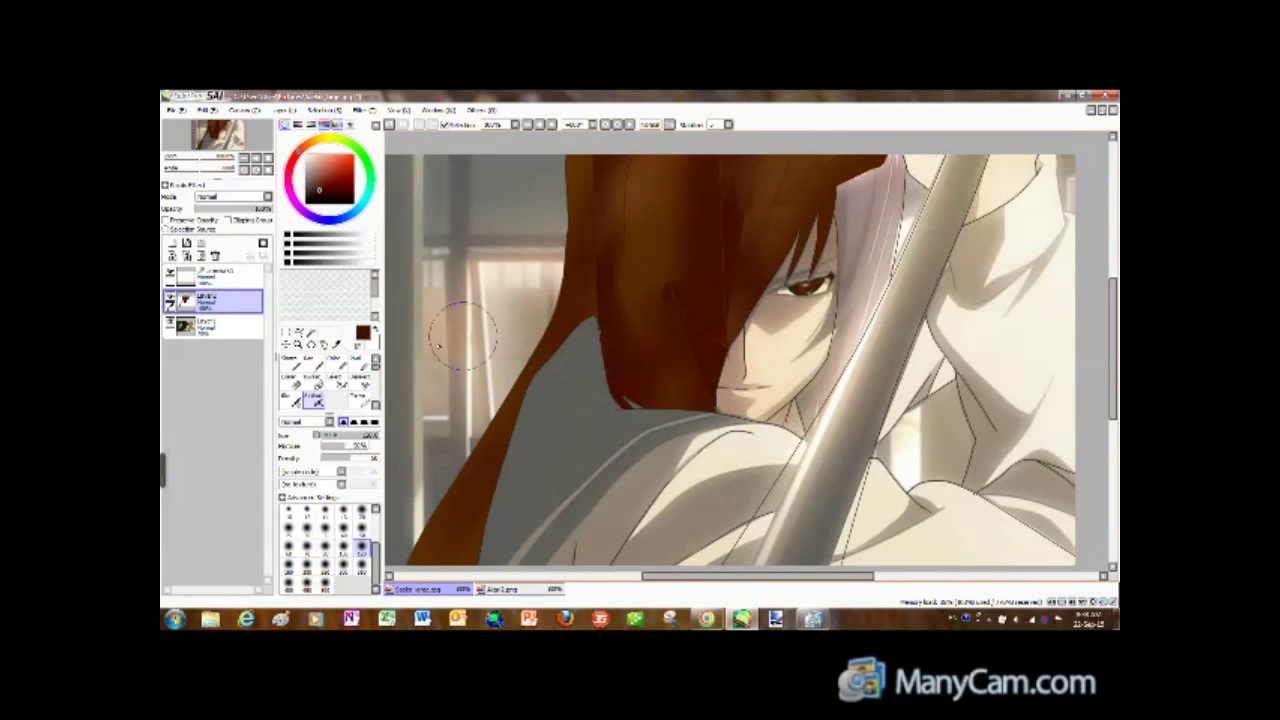
Sample brown from the painted hair, recolor the hair linework with the Color tool, and return to the airbrush on Layer2.
{"action": "left_click", "coordinate": [660, 290], "text": "alt"}
{"action": "left_click", "coordinate": [213, 275]}
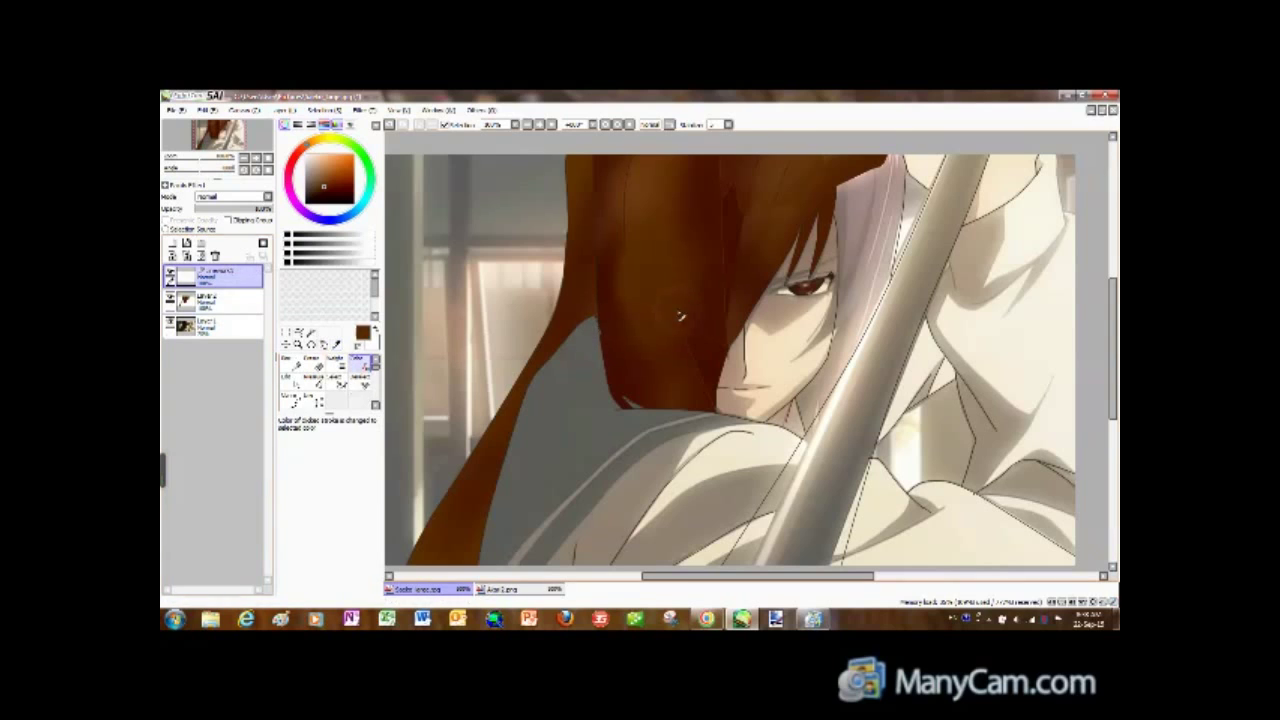
{"action": "left_click", "coordinate": [213, 300]}
{"action": "left_click", "coordinate": [313, 398]}
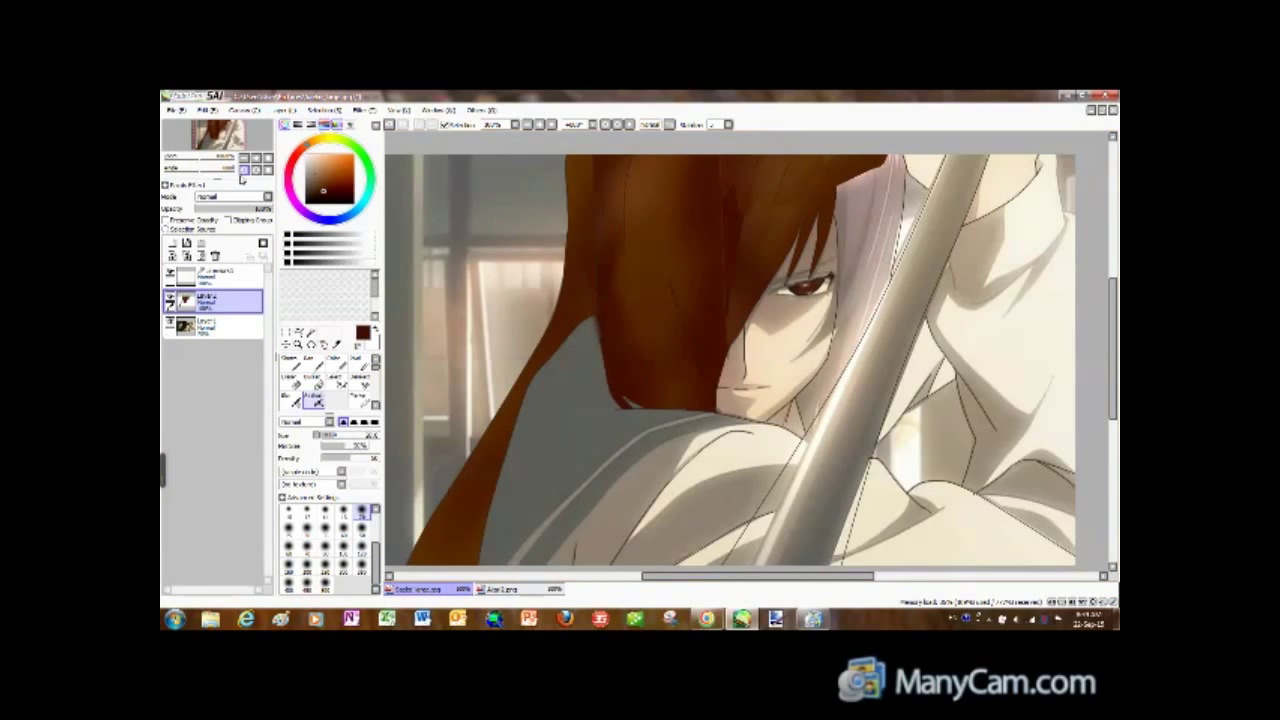
Select the side hair between the face and the sword from the linework and airbrush it dark reddish-brown on Layer2.
{"action": "left_click", "coordinate": [213, 275]}
{"action": "left_click", "coordinate": [311, 331]}
{"action": "left_click", "coordinate": [862, 260]}
{"action": "left_click", "coordinate": [324, 357]}
{"action": "left_click", "coordinate": [213, 300]}
{"action": "left_click", "coordinate": [313, 398]}
{"action": "mouse_move", "coordinate": [845, 330]}
{"action": "left_mouse_down"}
{"action": "mouse_move", "coordinate": [860, 250]}
{"action": "mouse_move", "coordinate": [818, 422]}
{"action": "left_mouse_up"}
{"action": "mouse_move", "coordinate": [834, 365]}
{"action": "left_mouse_down"}
{"action": "mouse_move", "coordinate": [860, 290]}
{"action": "mouse_move", "coordinate": [779, 410]}
{"action": "left_mouse_up"}
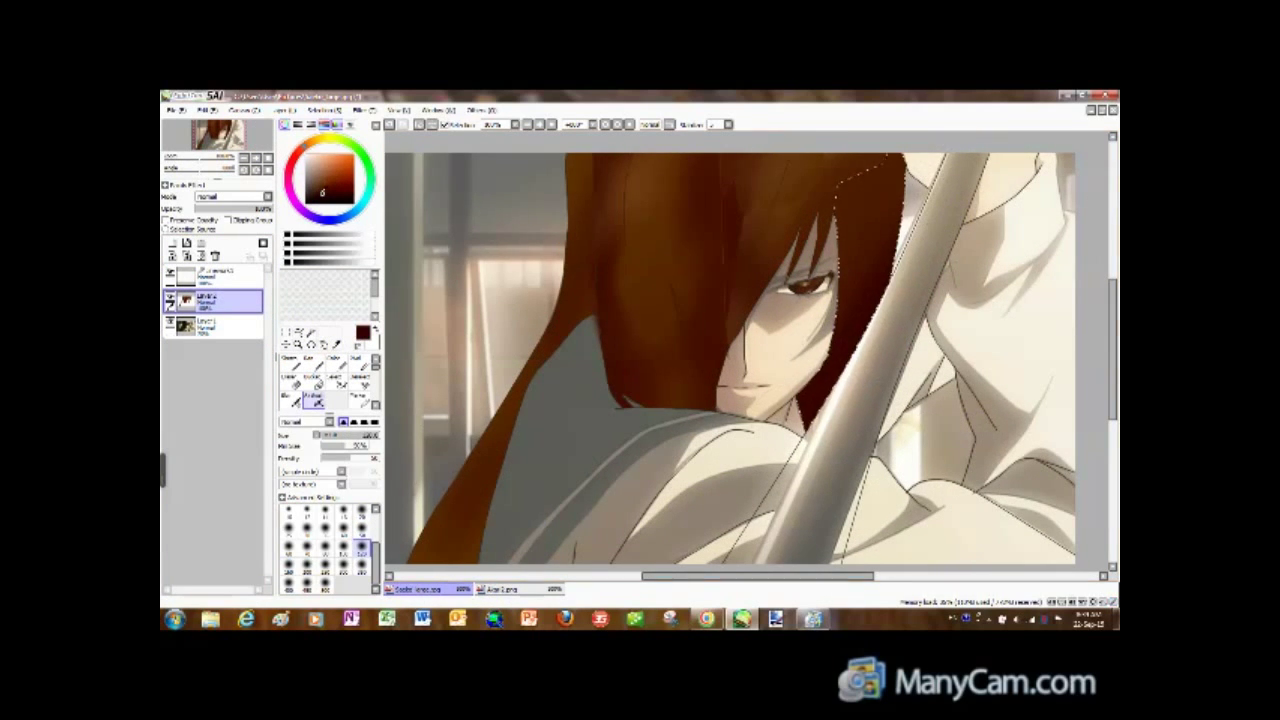
{"action": "key", "text": "ctrl+z"}
{"action": "left_click", "coordinate": [615, 345], "text": "alt"}
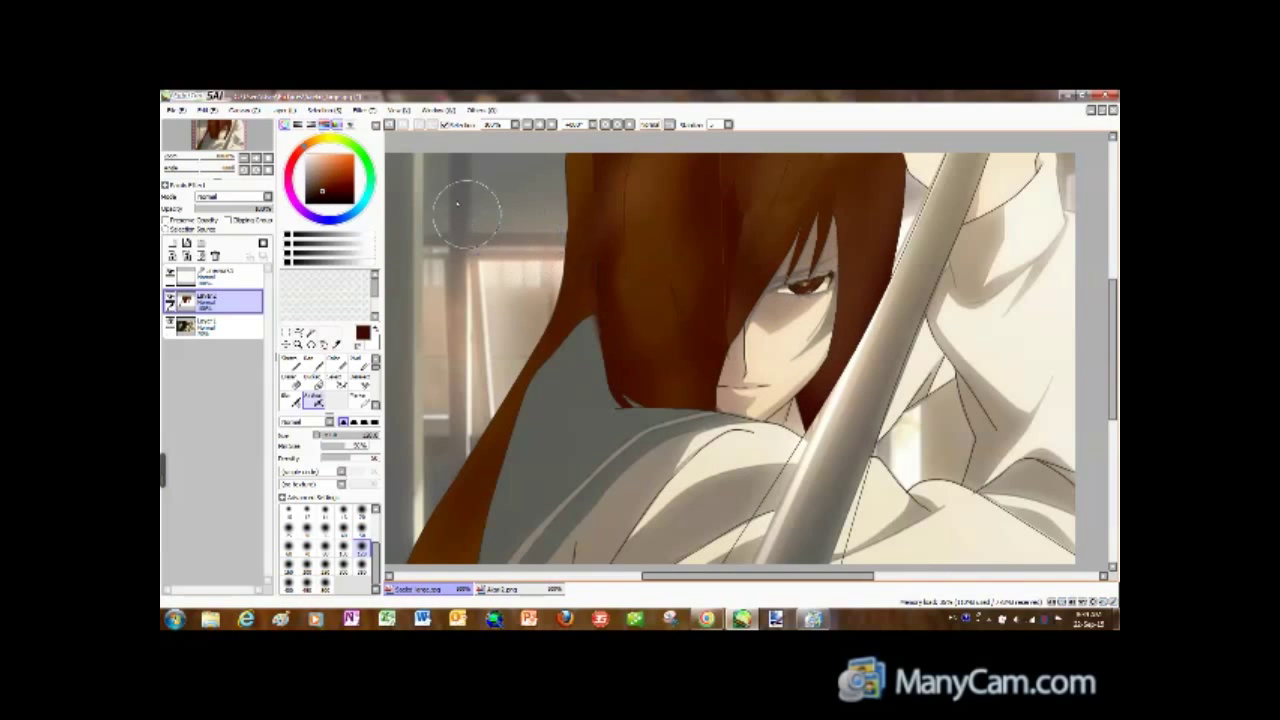
Switch to the browser, jump to another point in the playing soundtrack video, and return to the painting.
{"action": "left_click", "coordinate": [213, 273]}
{"action": "key", "text": "alt+Tab"}
{"action": "left_click", "coordinate": [408, 455]}
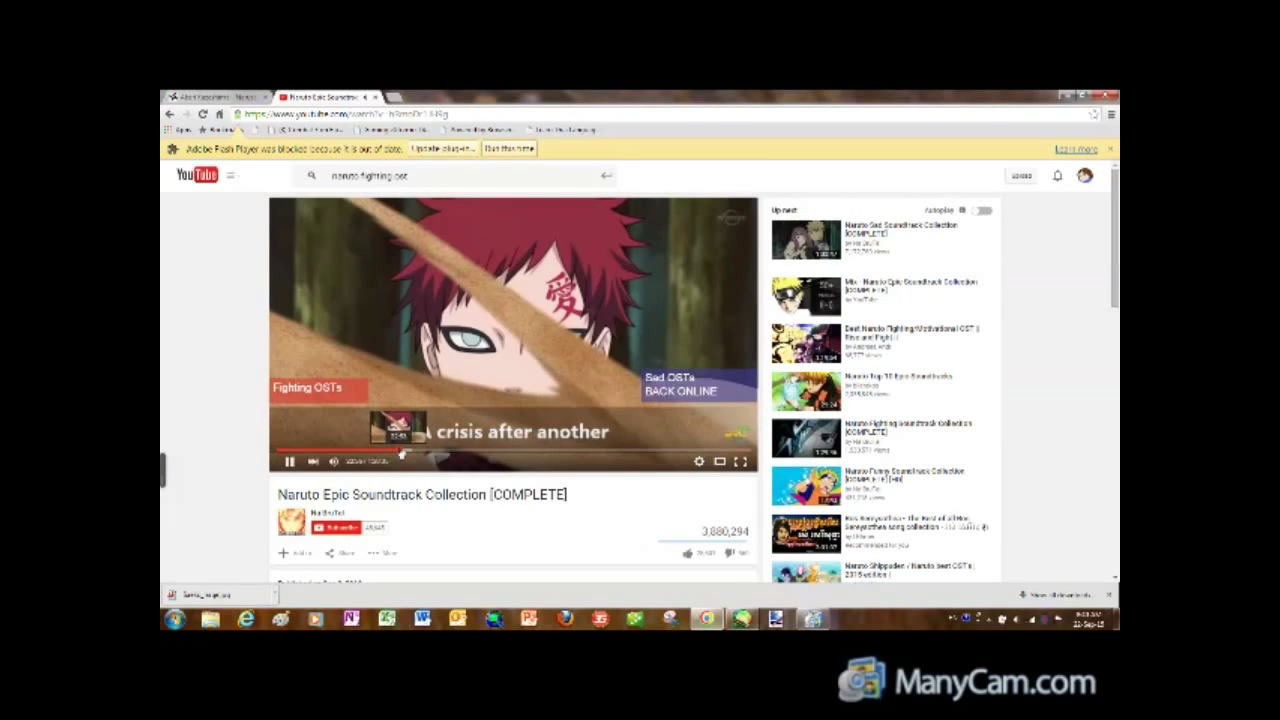
{"action": "left_click", "coordinate": [410, 458]}
{"action": "key", "text": "alt+Tab"}
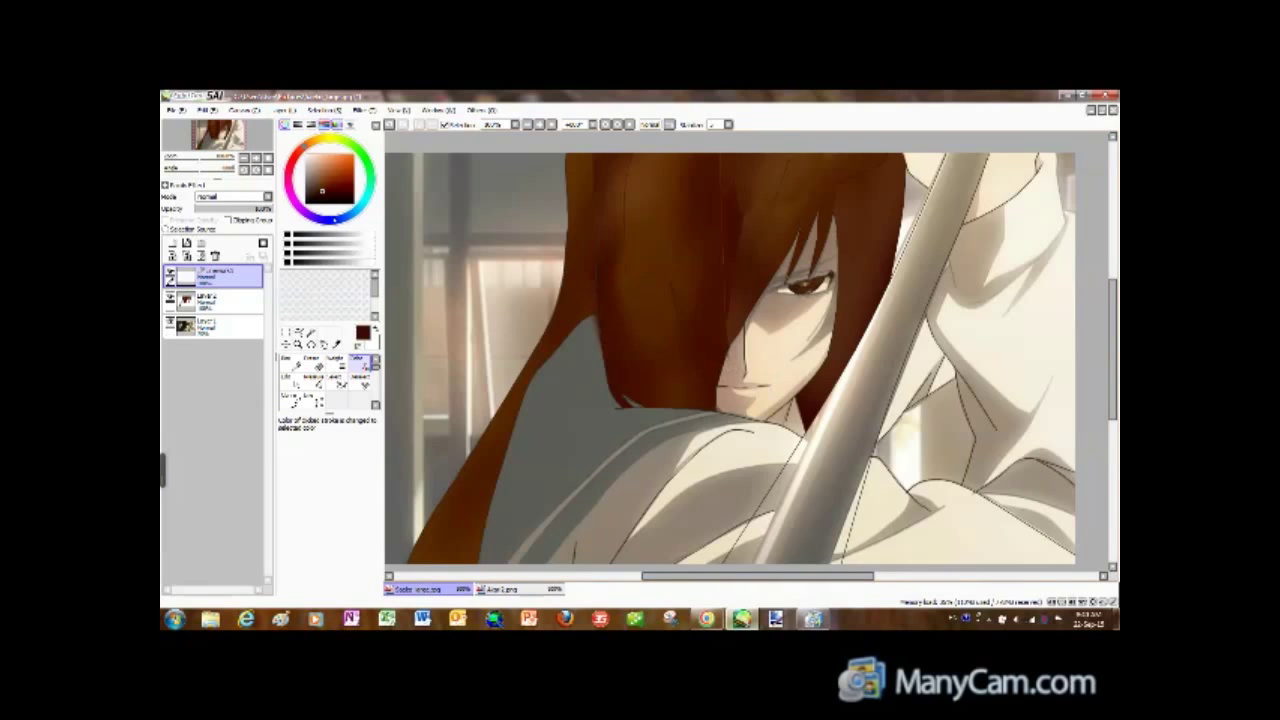
Retouch the selected face area on Layer1 with the airbrush, sampling skin tones from around the eye and cheek.
{"action": "left_click", "coordinate": [213, 325]}
{"action": "left_click", "coordinate": [313, 397]}
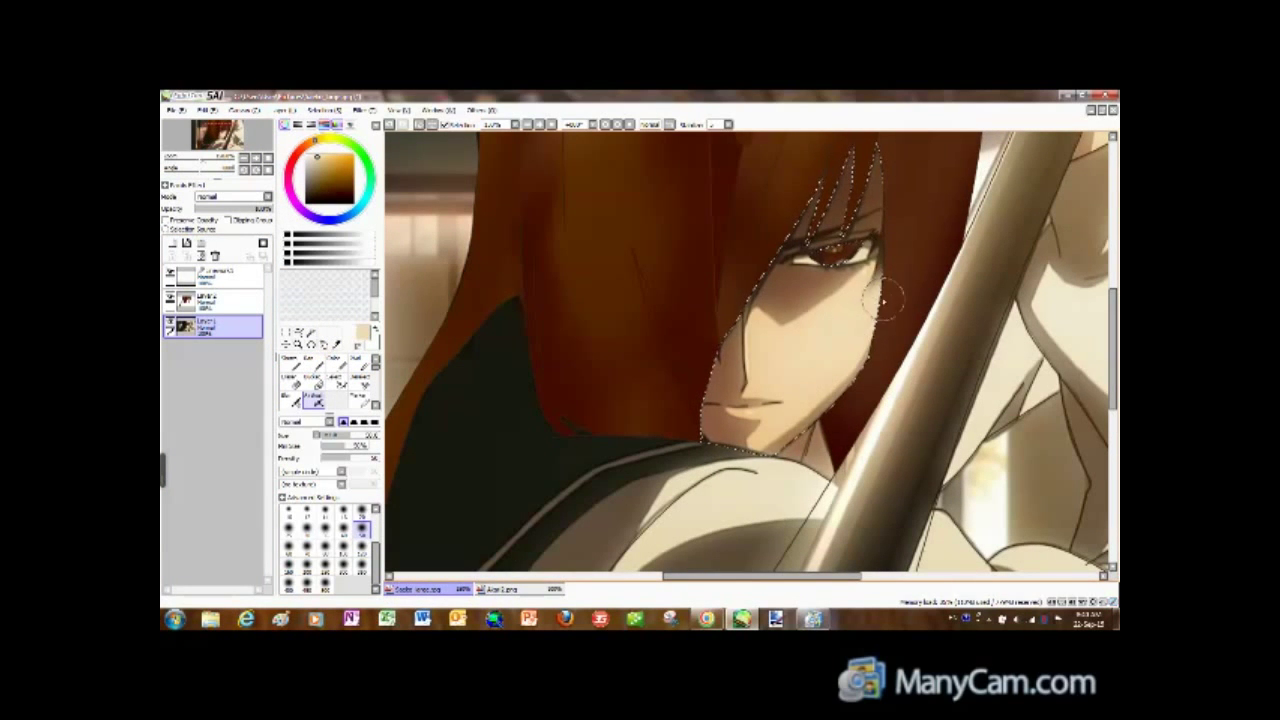
{"action": "scroll", "coordinate": [884, 300], "scroll_direction": "up", "scroll_amount": 3}
{"action": "left_click_drag", "start_coordinate": [762, 576], "coordinate": [832, 570]}
{"action": "left_click", "coordinate": [335, 345]}
{"action": "left_click", "coordinate": [806, 246]}
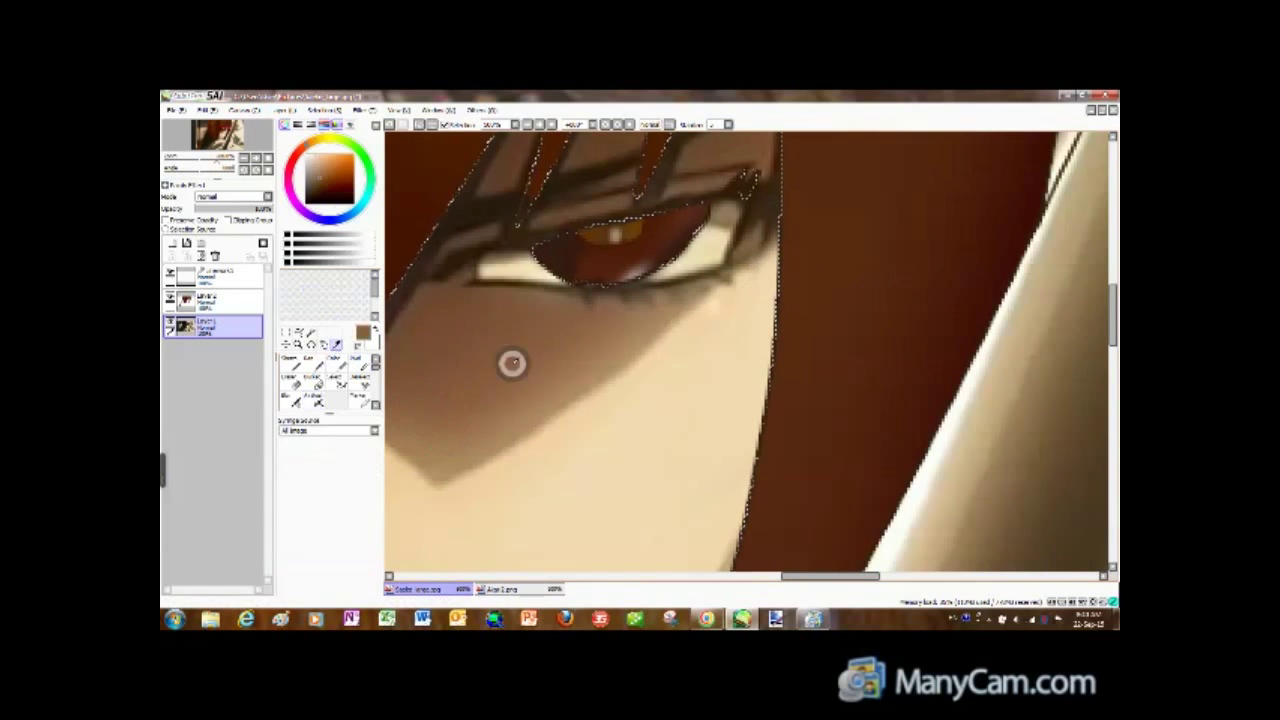
{"action": "scroll", "coordinate": [766, 243], "scroll_direction": "down", "scroll_amount": 4}
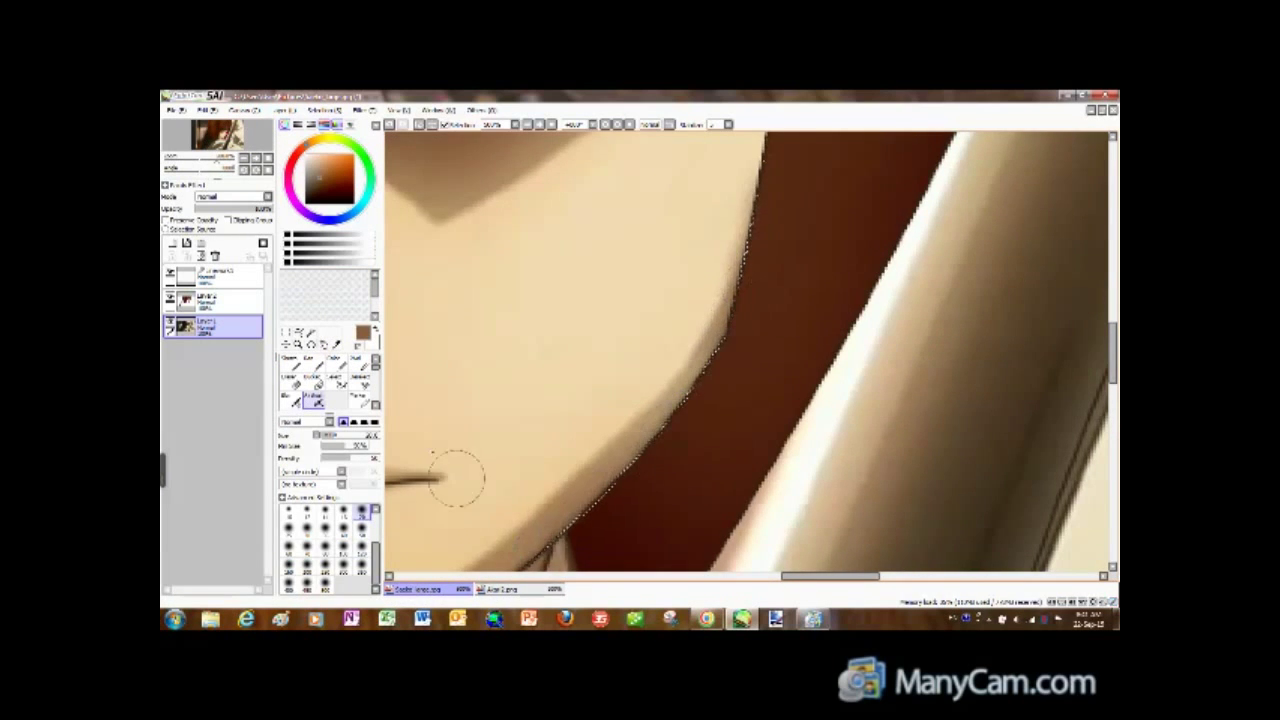
{"action": "scroll", "coordinate": [530, 545], "scroll_direction": "down", "scroll_amount": 3}
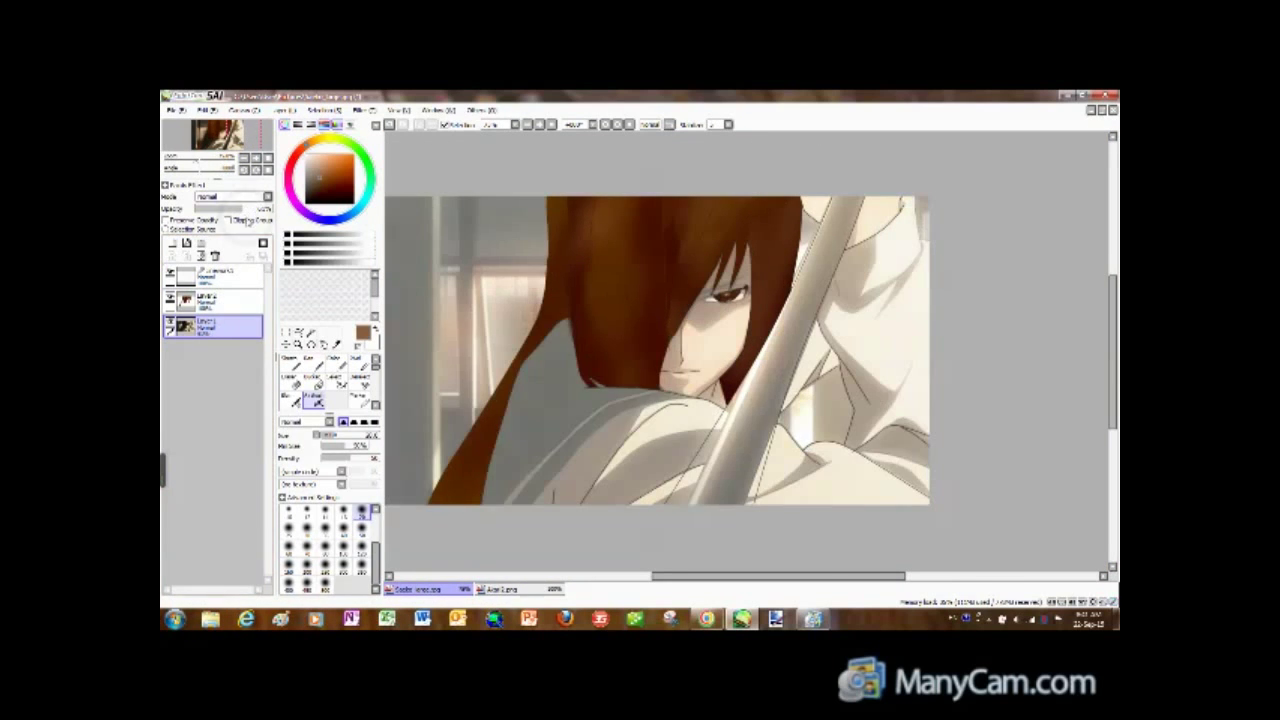
Sample the near-black clothing color from the reference drawing and airbrush the cloak over the near shoulder with it.
{"action": "left_click", "coordinate": [311, 334]}
{"action": "left_click", "coordinate": [500, 589]}
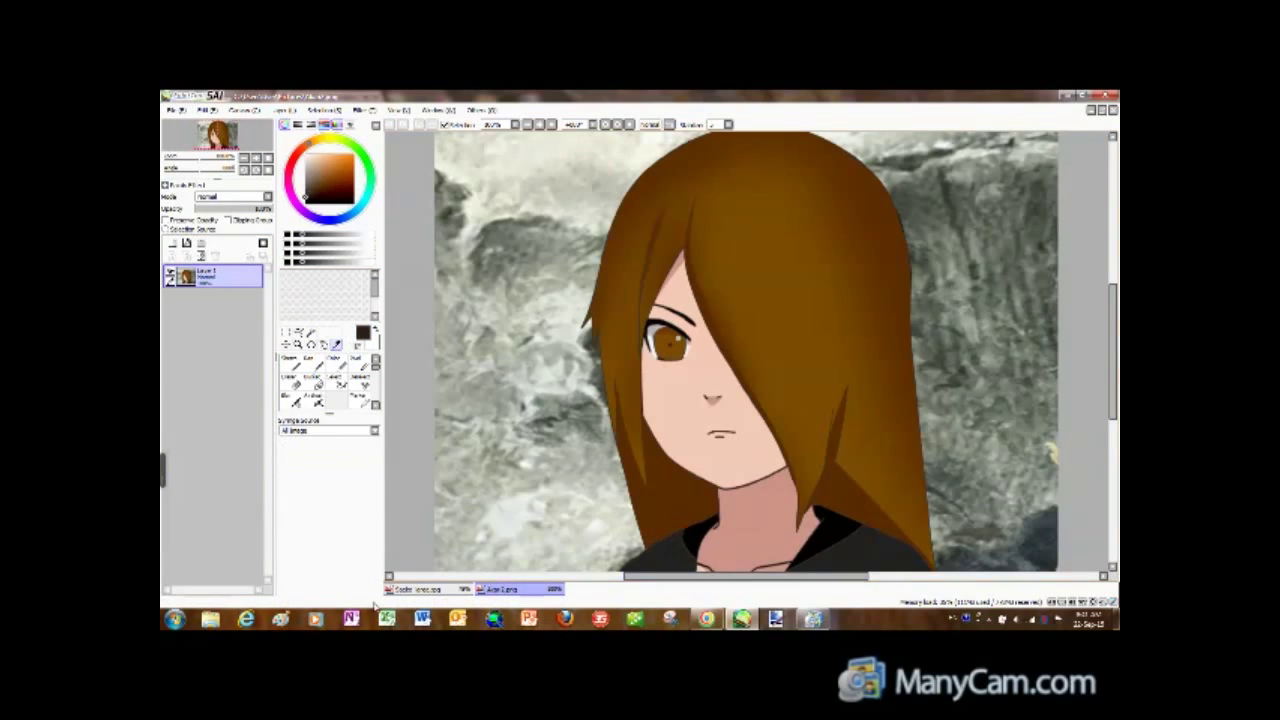
{"action": "left_click", "coordinate": [420, 589]}
{"action": "mouse_move", "coordinate": [520, 450]}
{"action": "left_mouse_down"}
{"action": "mouse_move", "coordinate": [543, 391]}
{"action": "mouse_move", "coordinate": [560, 460]}
{"action": "left_mouse_up"}
{"action": "mouse_move", "coordinate": [465, 507]}
{"action": "left_mouse_down"}
{"action": "mouse_move", "coordinate": [575, 420]}
{"action": "mouse_move", "coordinate": [680, 440]}
{"action": "mouse_move", "coordinate": [700, 420]}
{"action": "left_mouse_up"}
{"action": "key", "text": "ctrl+d"}
Select the sleeve on the far side of the sword's lower end and airbrush it black with soft fold shading on Layer2.
{"action": "left_click", "coordinate": [311, 334]}
{"action": "left_click", "coordinate": [242, 283]}
{"action": "left_click", "coordinate": [850, 470]}
{"action": "left_click", "coordinate": [215, 298]}
{"action": "left_click", "coordinate": [312, 398]}
{"action": "mouse_move", "coordinate": [780, 470]}
{"action": "left_mouse_down"}
{"action": "mouse_move", "coordinate": [921, 533]}
{"action": "mouse_move", "coordinate": [1045, 465]}
{"action": "mouse_move", "coordinate": [818, 480]}
{"action": "mouse_move", "coordinate": [1104, 360]}
{"action": "mouse_move", "coordinate": [905, 460]}
{"action": "mouse_move", "coordinate": [909, 427]}
{"action": "mouse_move", "coordinate": [880, 495]}
{"action": "left_mouse_up"}
{"action": "key", "text": "]"}
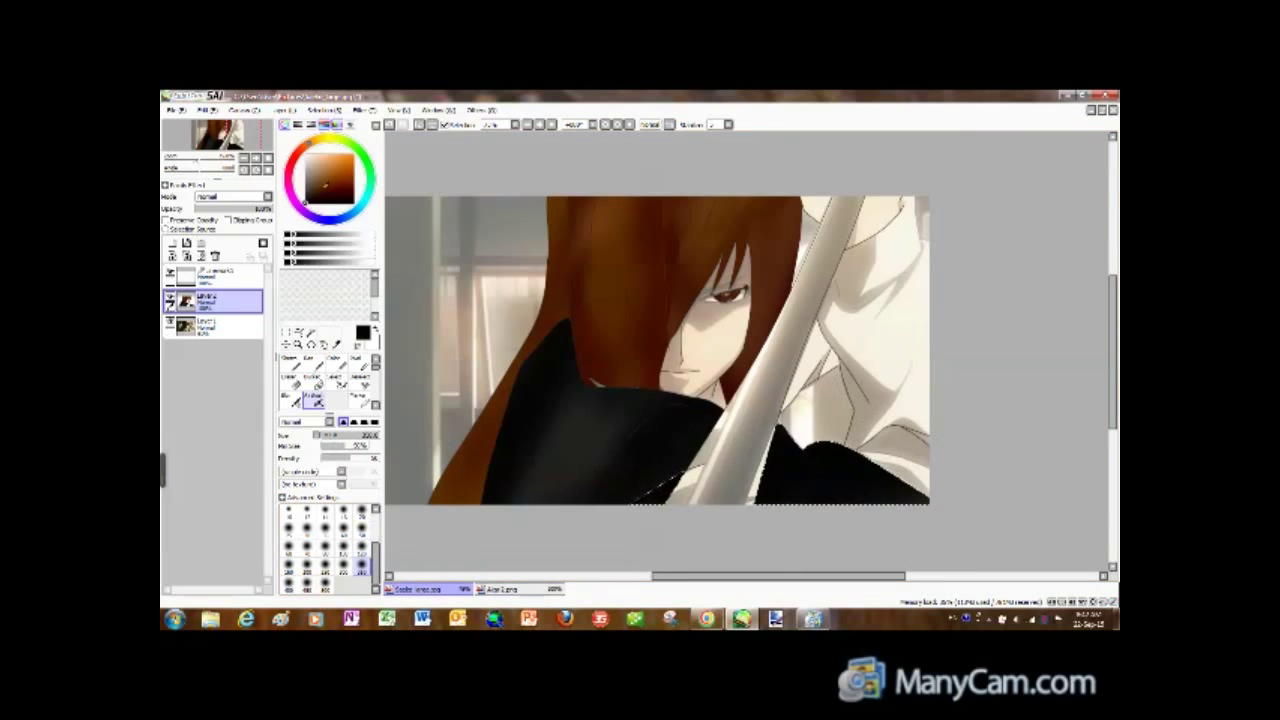
{"action": "key", "text": "bracketleft"}
{"action": "mouse_move", "coordinate": [765, 490]}
{"action": "left_mouse_down"}
{"action": "mouse_move", "coordinate": [780, 445]}
{"action": "mouse_move", "coordinate": [820, 458]}
{"action": "mouse_move", "coordinate": [832, 438]}
{"action": "left_mouse_up"}
{"action": "key", "text": "bracketleft"}
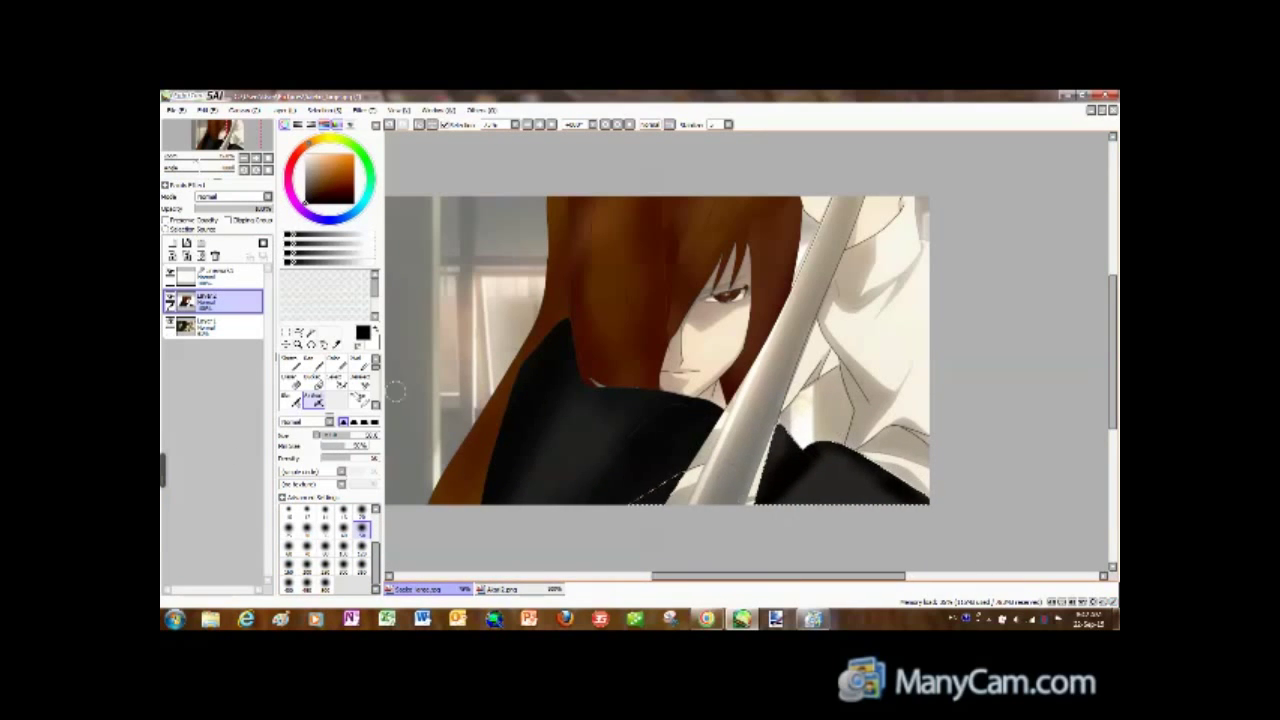
Select the raised-arm sleeve behind the sword and airbrush it dark brown on Layer2.
{"action": "key", "text": "w"}
{"action": "left_click", "coordinate": [903, 323]}
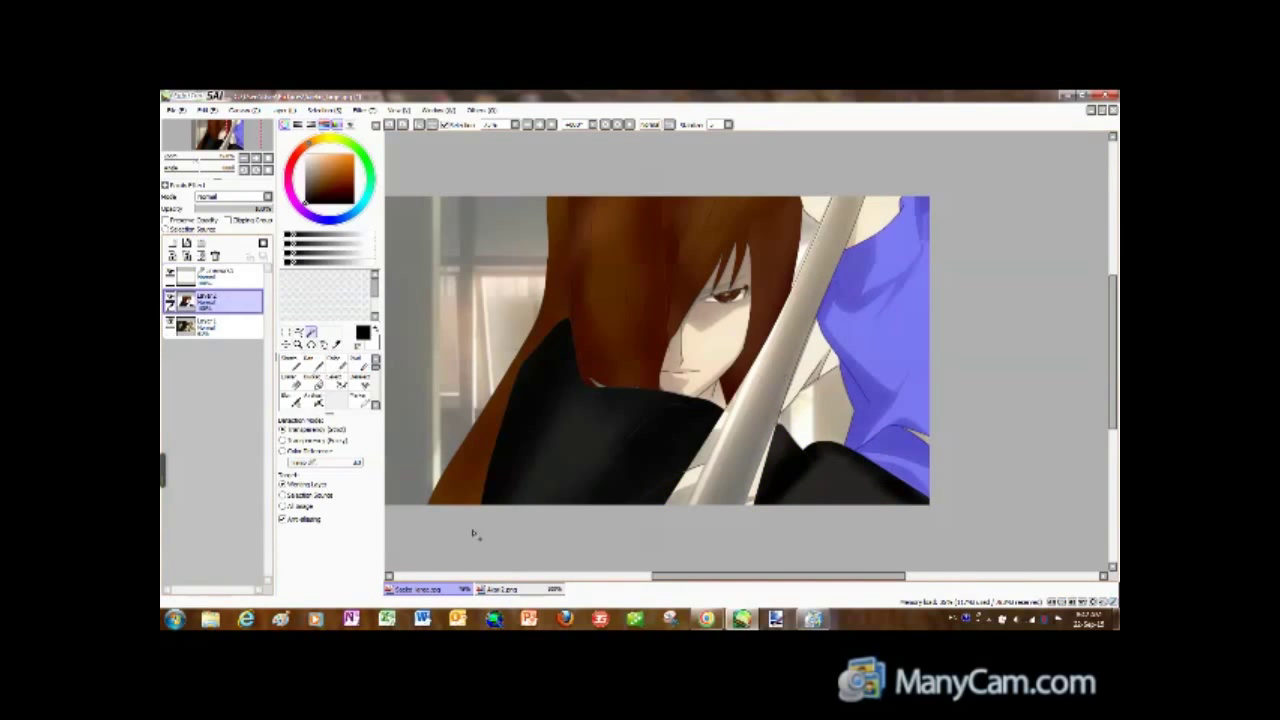
{"action": "left_click", "coordinate": [706, 619]}
{"action": "left_click", "coordinate": [741, 619]}
{"action": "left_click", "coordinate": [312, 194]}
{"action": "left_click", "coordinate": [313, 398]}
{"action": "mouse_move", "coordinate": [880, 230]}
{"action": "left_mouse_down"}
{"action": "mouse_move", "coordinate": [848, 557]}
{"action": "mouse_move", "coordinate": [892, 216]}
{"action": "left_mouse_up"}
{"action": "left_click", "coordinate": [313, 193]}
{"action": "mouse_move", "coordinate": [757, 509]}
{"action": "left_mouse_down"}
{"action": "mouse_move", "coordinate": [943, 337]}
{"action": "mouse_move", "coordinate": [966, 223]}
{"action": "left_mouse_up"}
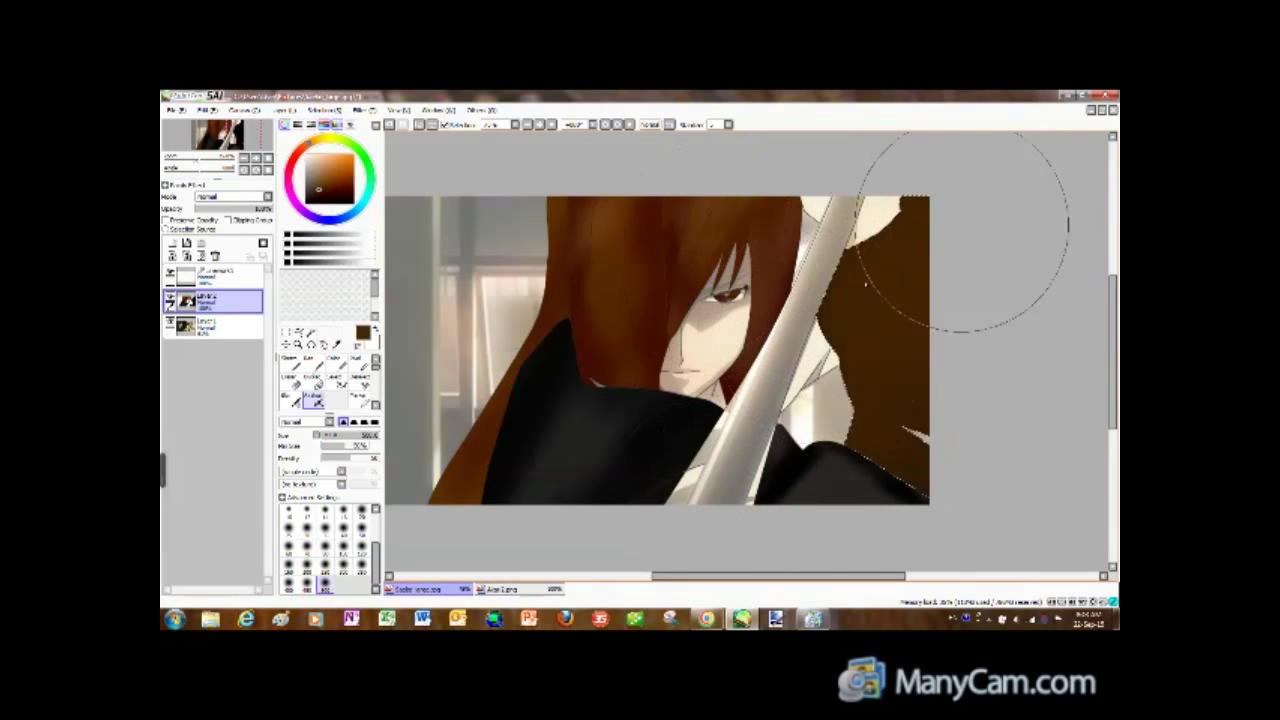
Repaint the raised-arm sleeve near-black, shade its folds with a smaller airbrush, and clear the selection.
{"action": "left_click", "coordinate": [310, 196]}
{"action": "left_click_drag", "start_coordinate": [870, 240], "coordinate": [905, 330]}
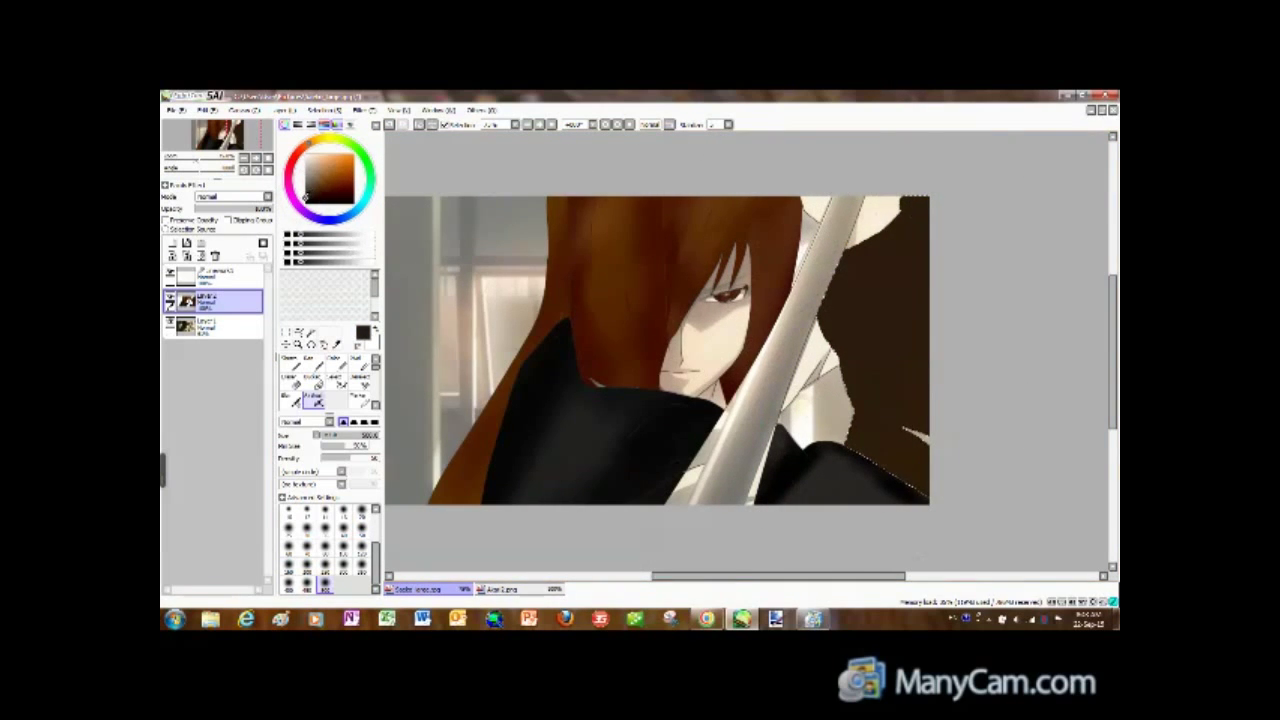
{"action": "left_click", "coordinate": [361, 519]}
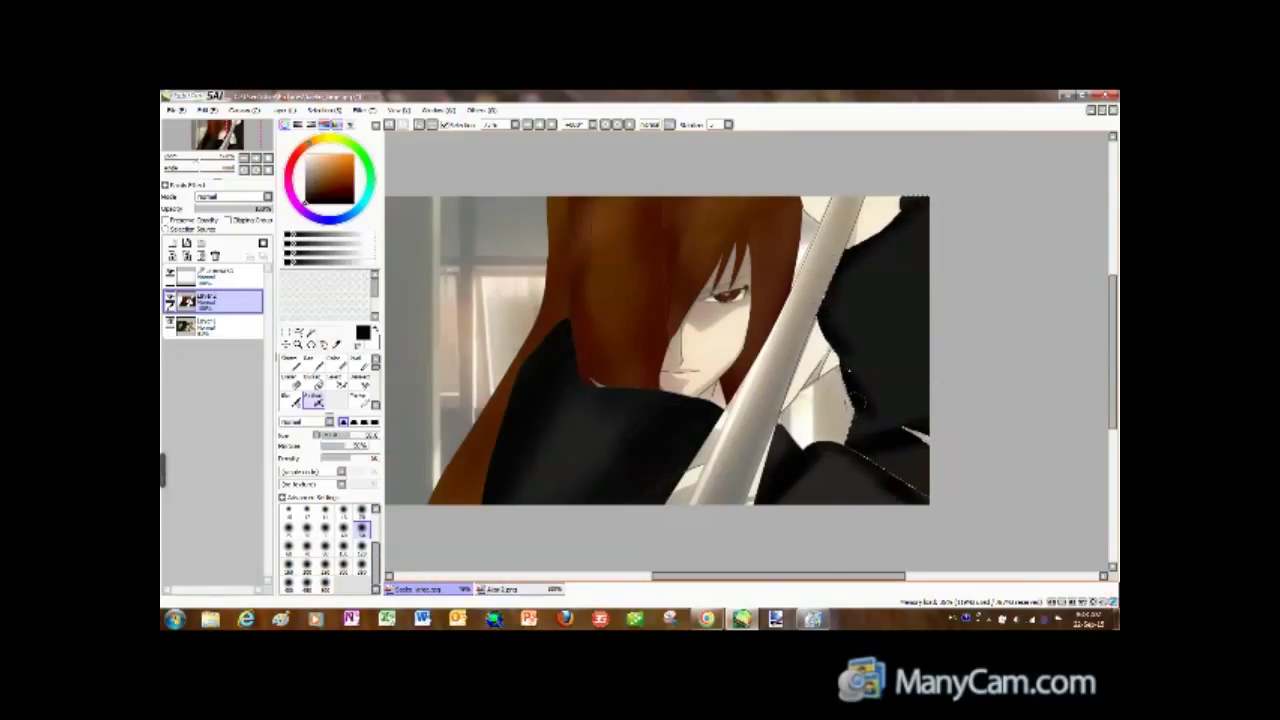
{"action": "left_click_drag", "start_coordinate": [859, 412], "coordinate": [864, 472]}
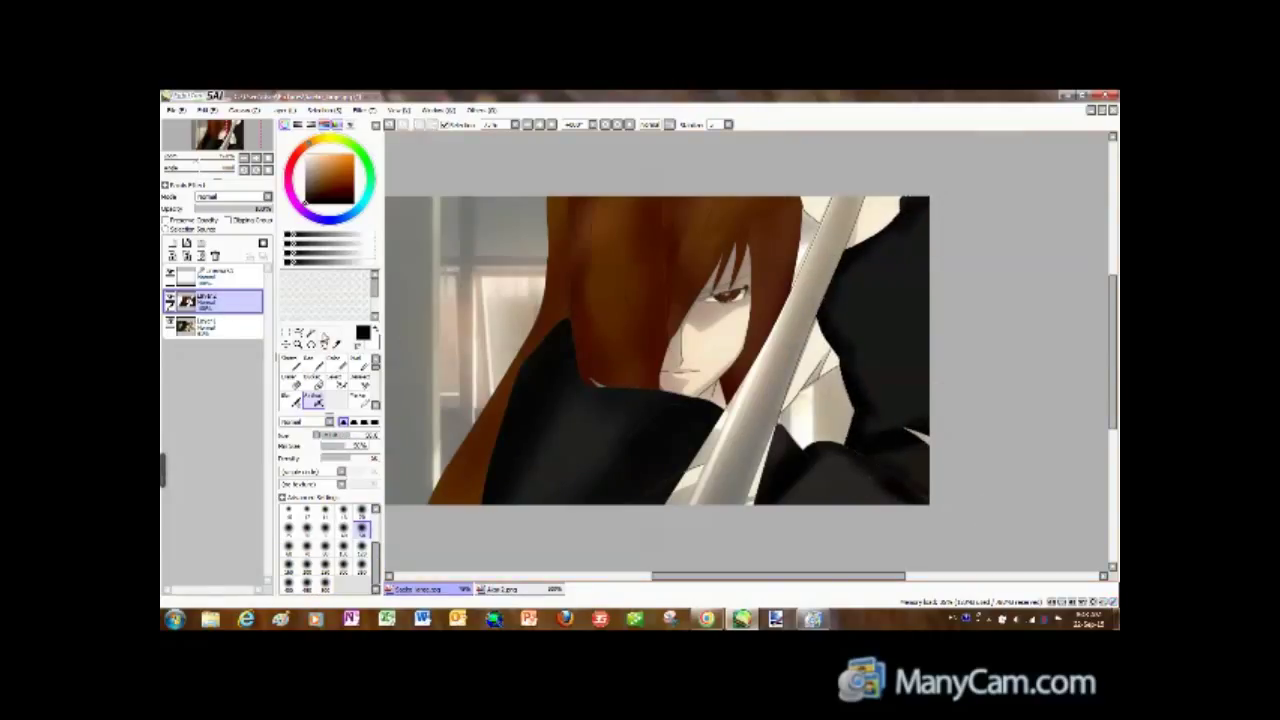
Select the small cloth area between the sword and the raised arm and airbrush it black on Layer2 with a smaller brush.
{"action": "left_click", "coordinate": [215, 275]}
{"action": "key", "text": "e"}
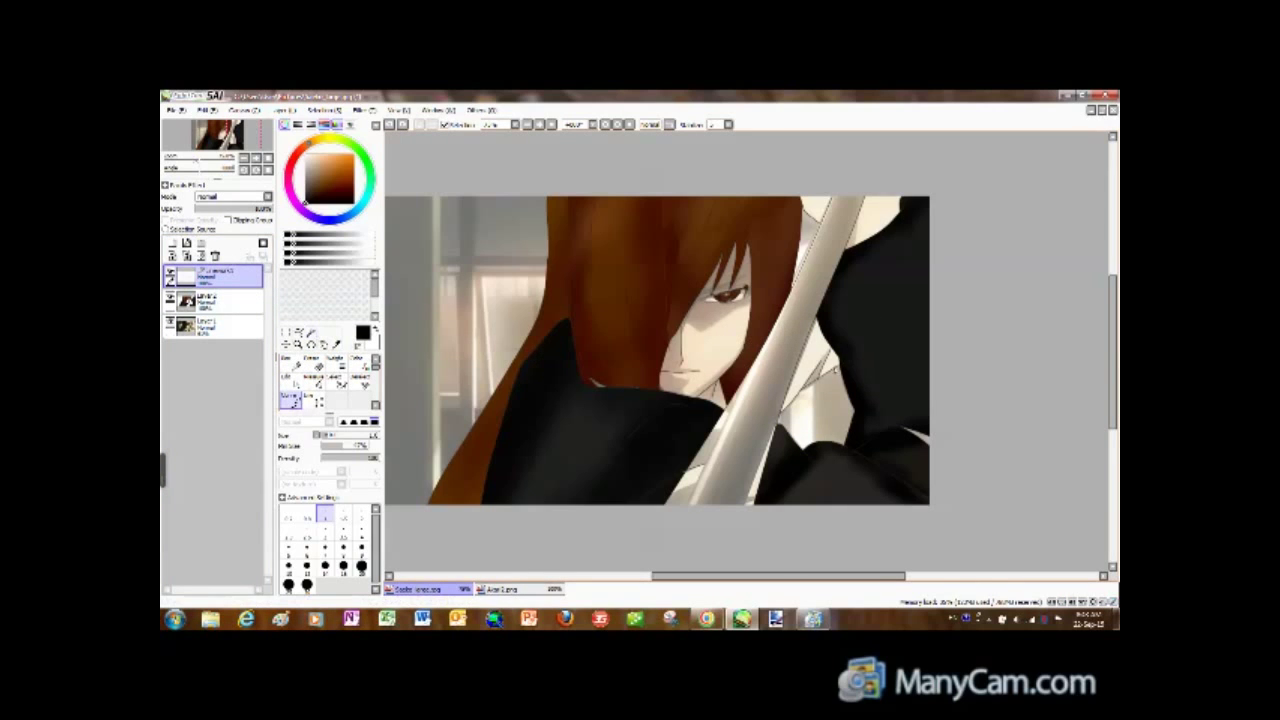
{"action": "left_click", "coordinate": [215, 300]}
{"action": "key", "text": "e"}
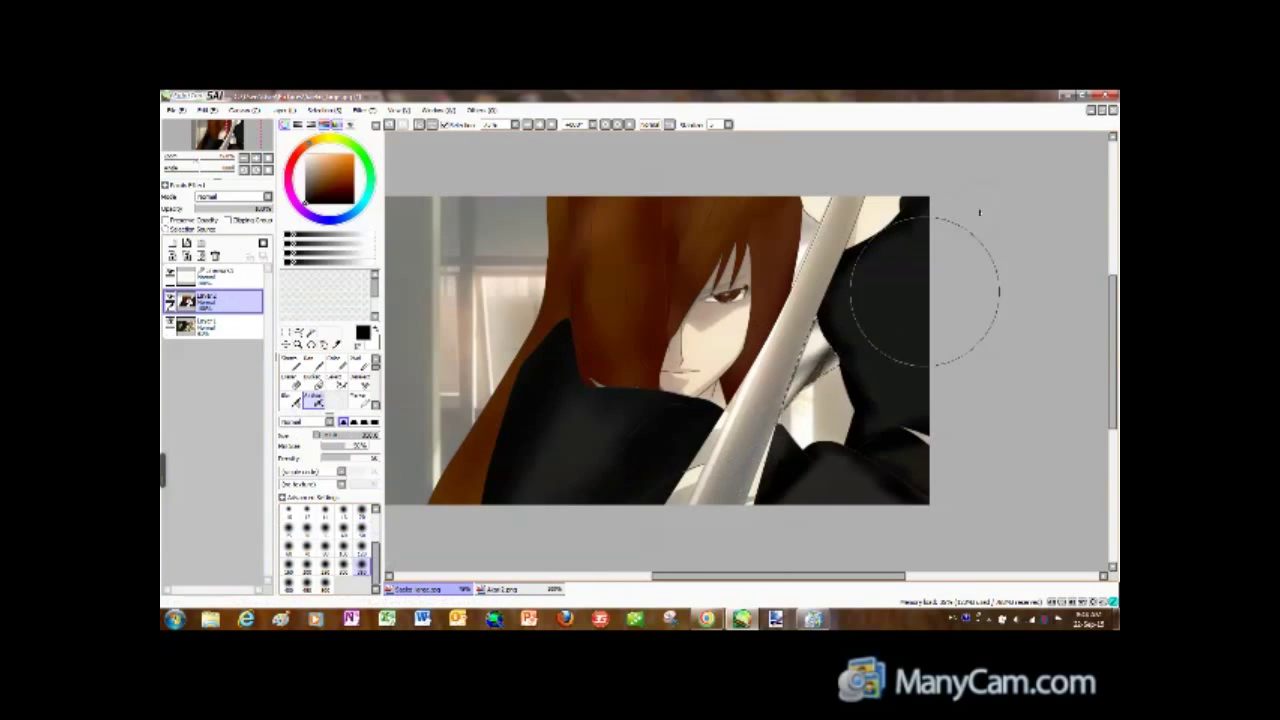
{"action": "left_click", "coordinate": [362, 510]}
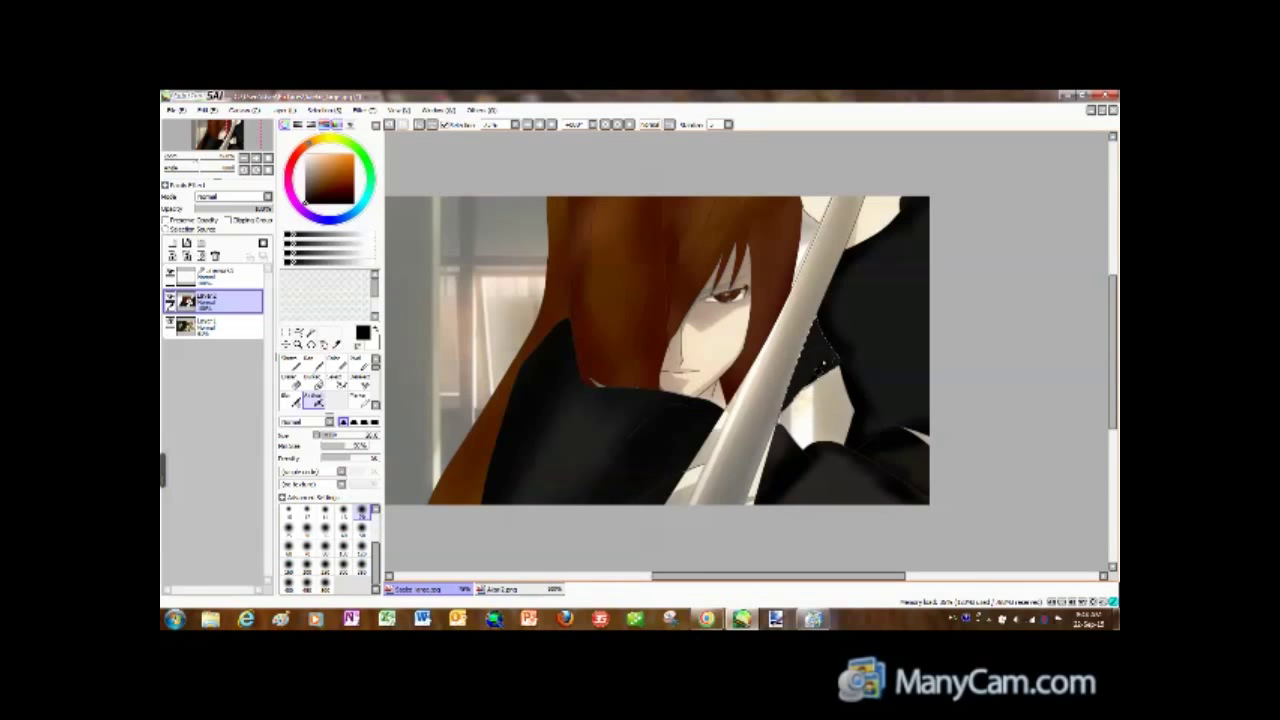
Set Layer1's opacity to 100%, clear the sword selection, and make the linework layer active.
{"action": "left_click", "coordinate": [215, 275]}
{"action": "key", "text": "w"}
{"action": "left_click", "coordinate": [784, 402]}
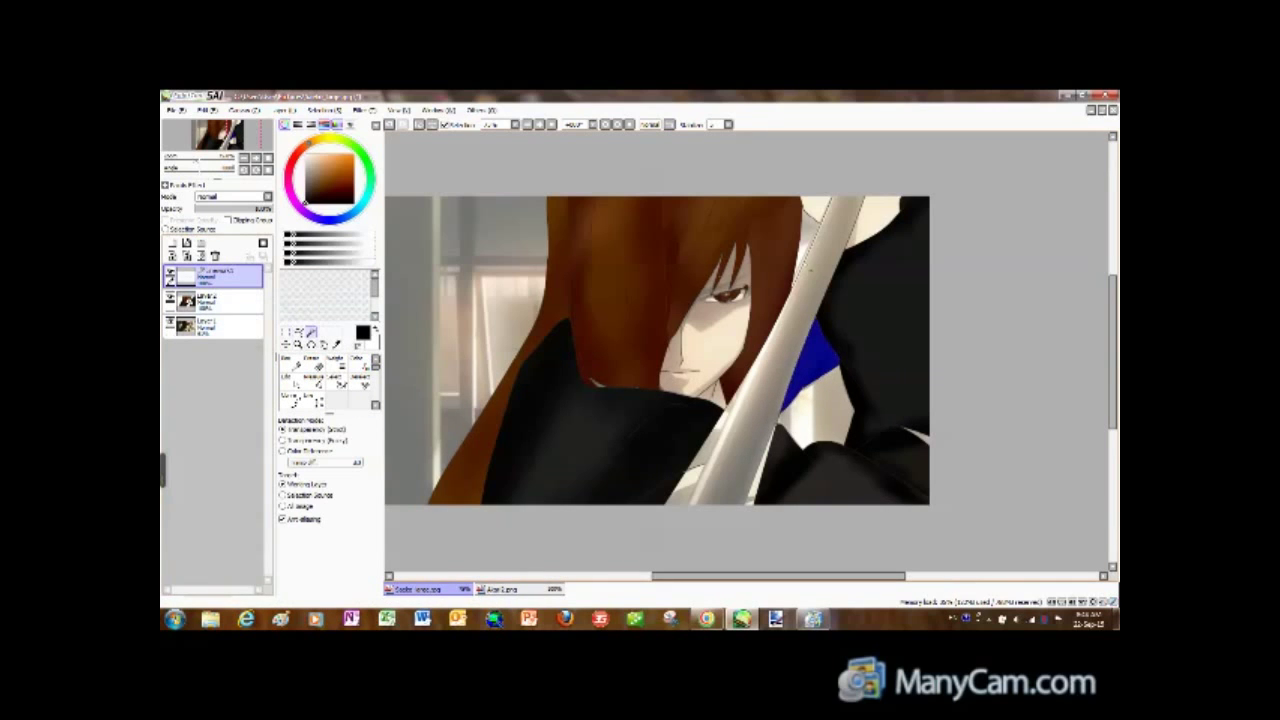
{"action": "key", "text": "b"}
{"action": "left_click", "coordinate": [215, 325]}
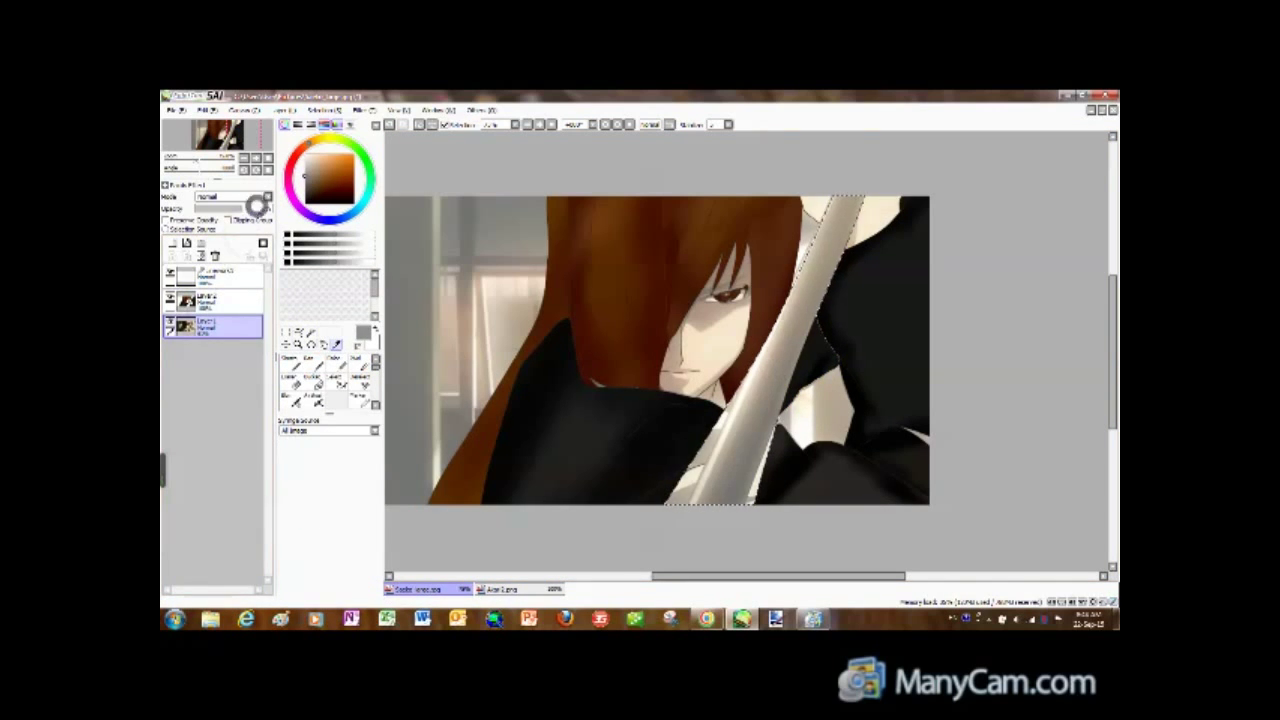
{"action": "key", "text": "b"}
{"action": "key", "text": "ctrl+d"}
{"action": "left_click", "coordinate": [215, 275]}
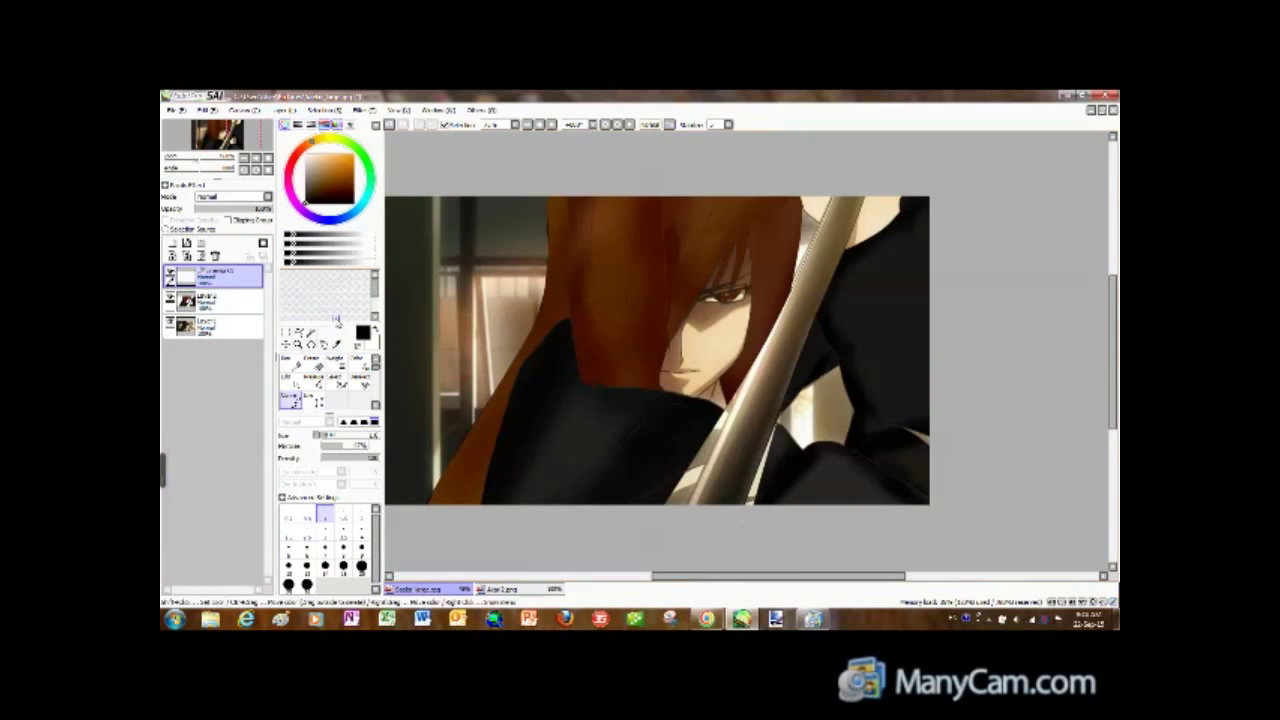
Select the sword from the linework and cover it with gray-brown sampled from the original blade on Layer2.
{"action": "key", "text": "w"}
{"action": "left_click", "coordinate": [800, 270]}
{"action": "left_click", "coordinate": [700, 470]}
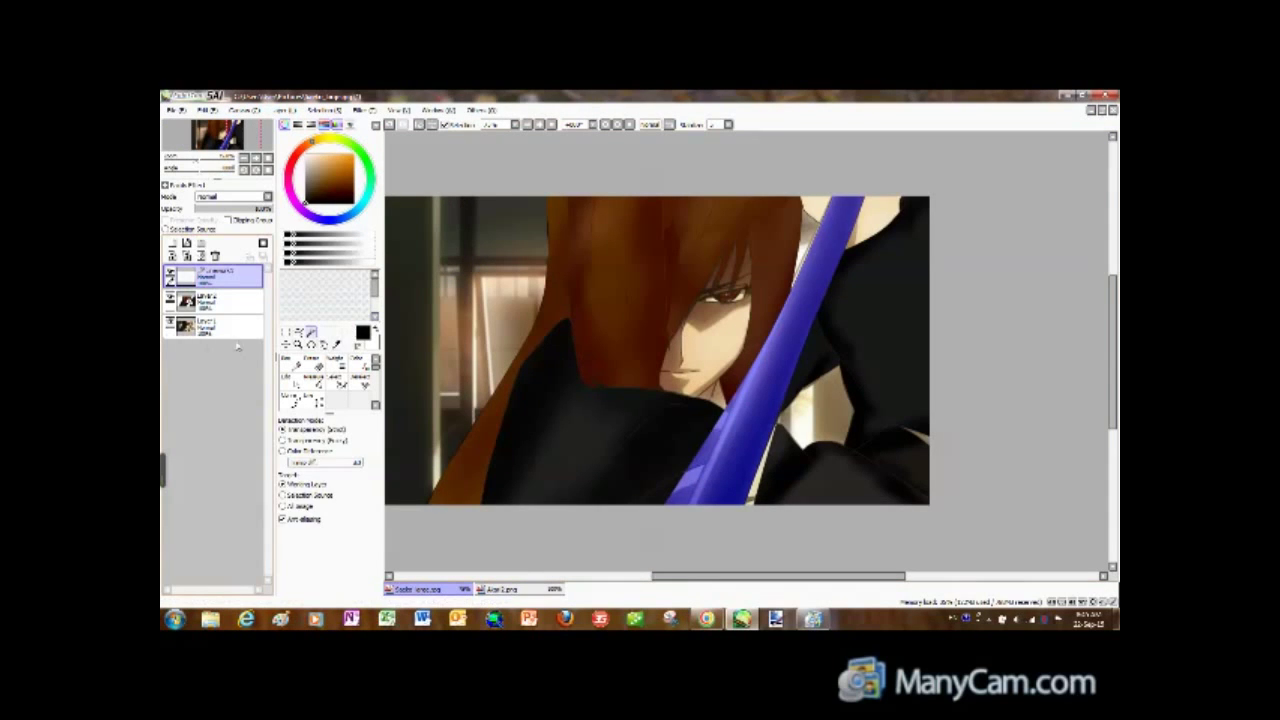
{"action": "key", "text": "b"}
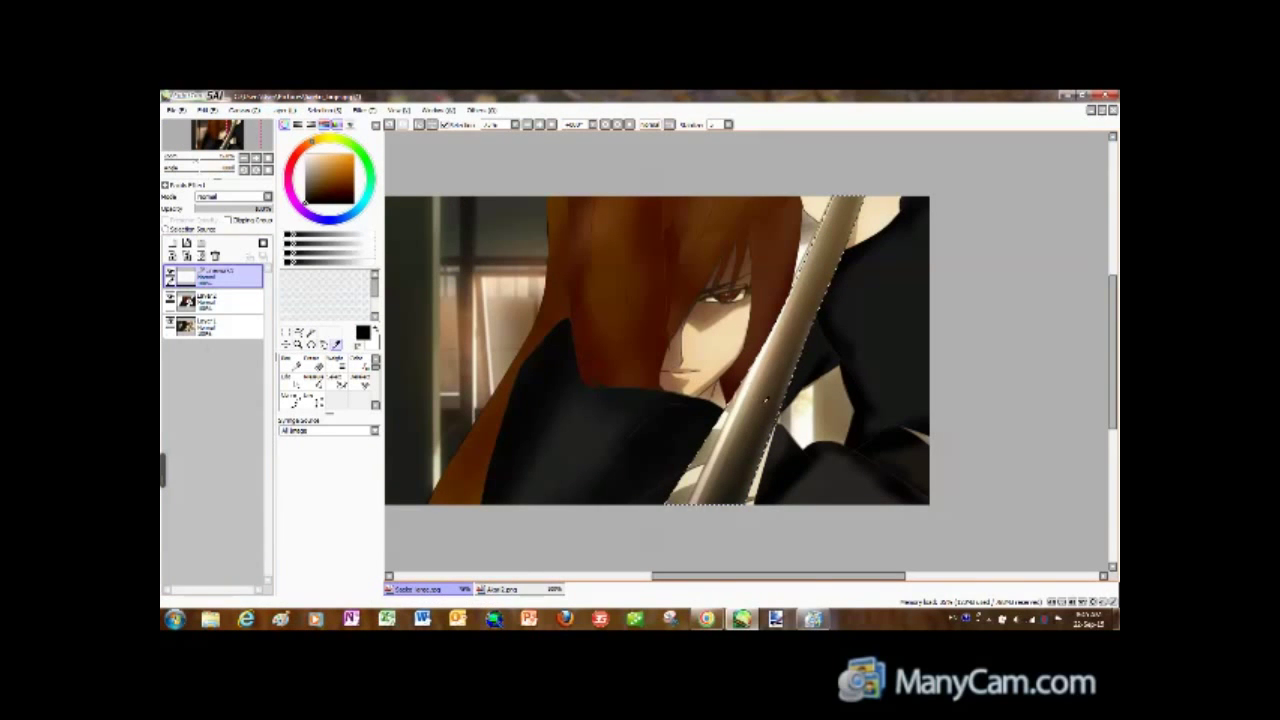
{"action": "left_click", "coordinate": [215, 300]}
{"action": "left_click", "coordinate": [313, 398]}
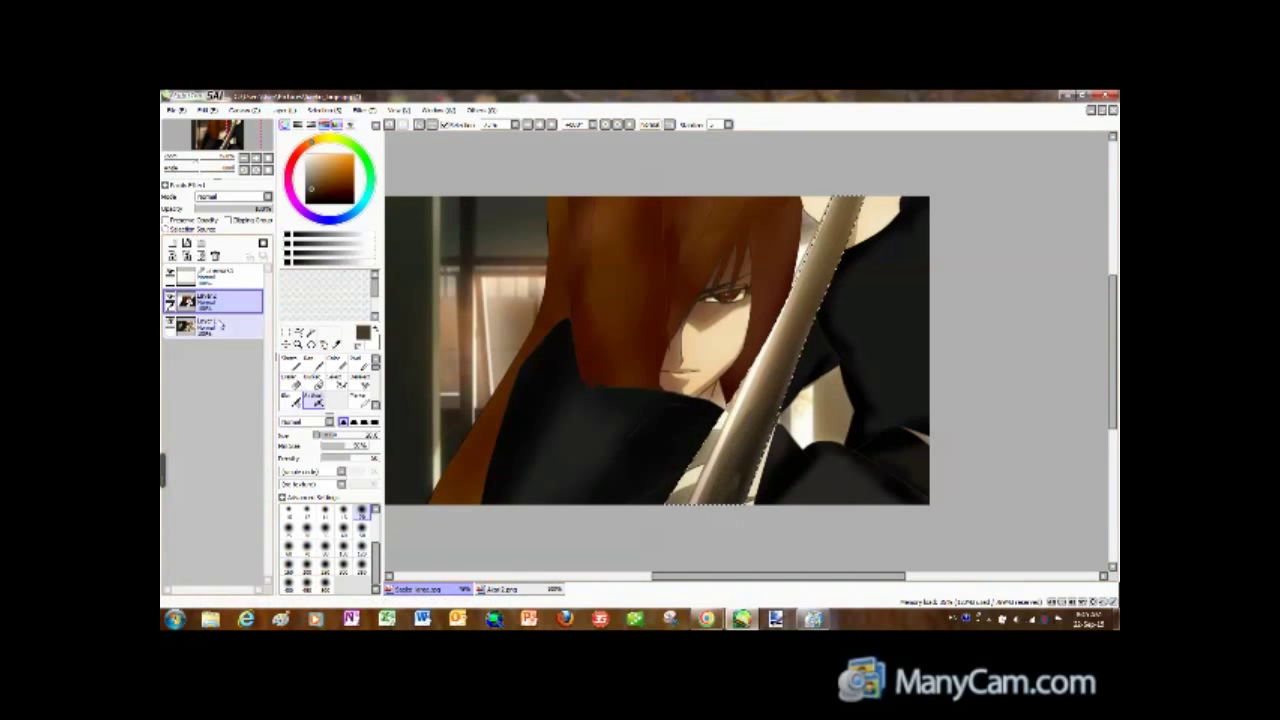
{"action": "key", "text": "w"}
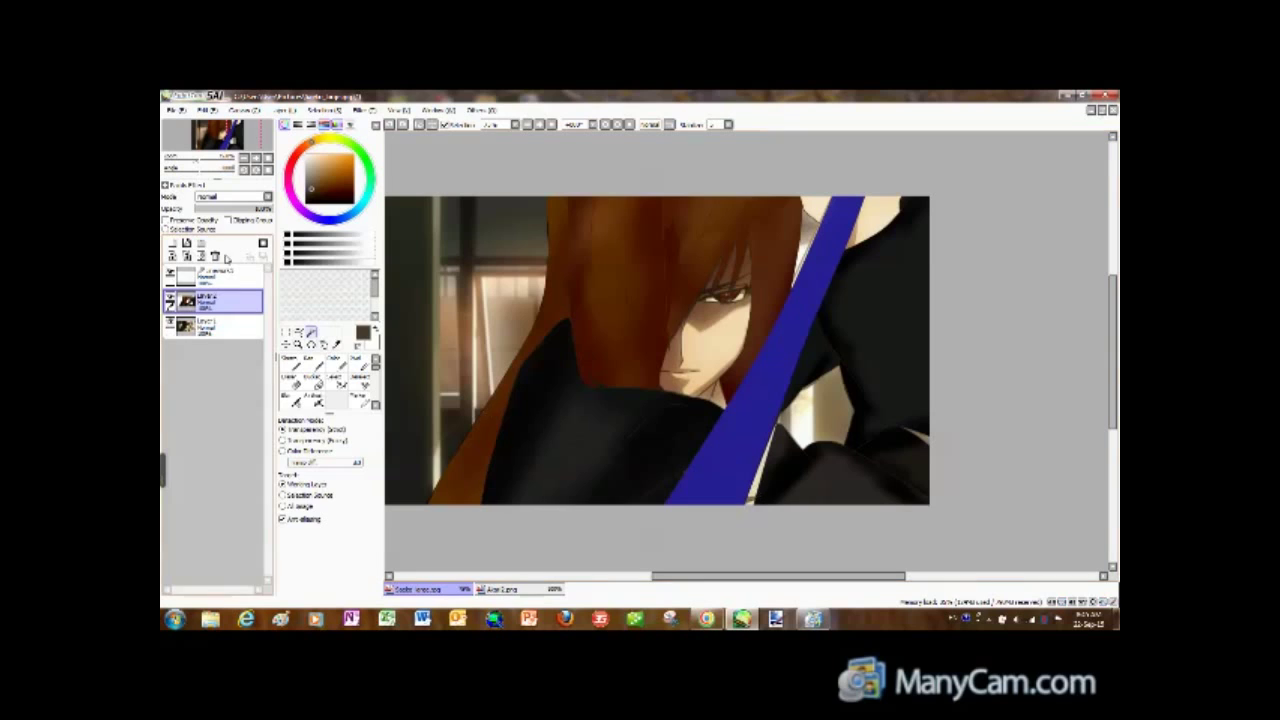
Erase stray linework at the sword's lower end, reselect the sword, and airbrush it with dark brown and black shading on Layer2.
{"action": "left_click", "coordinate": [210, 275]}
{"action": "key", "text": "b"}
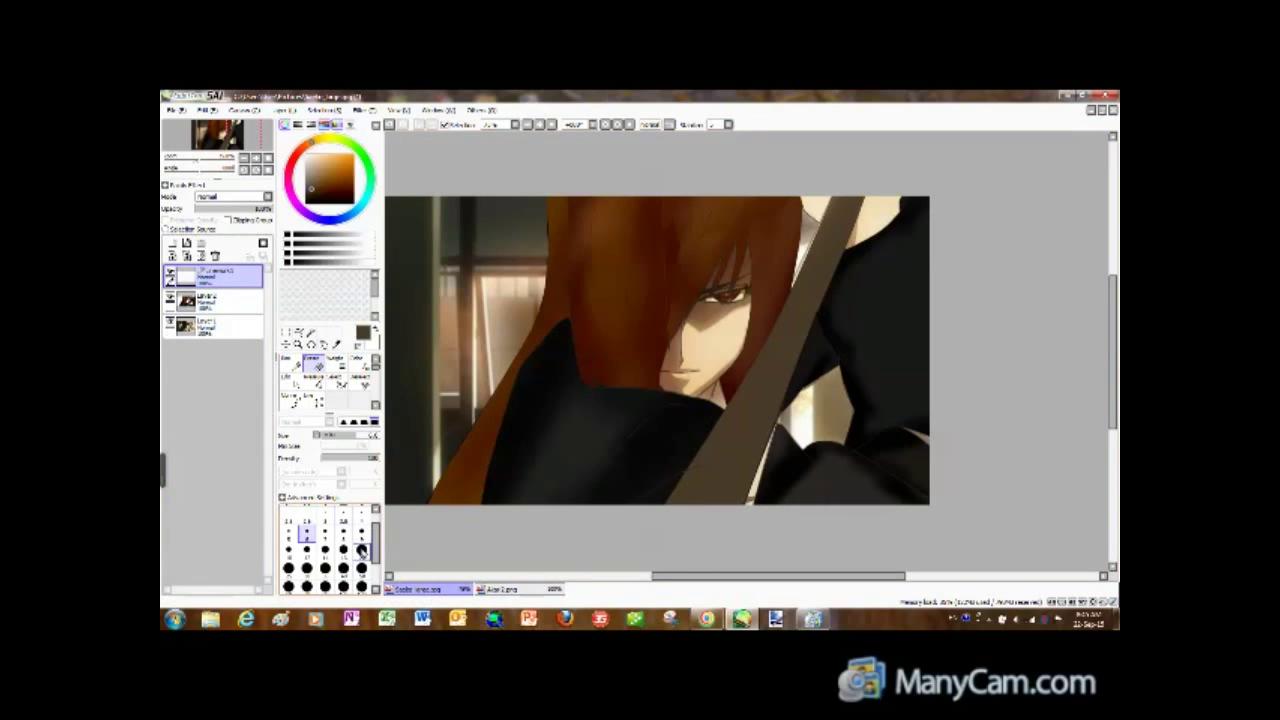
{"action": "key", "text": "w"}
{"action": "left_click", "coordinate": [215, 300]}
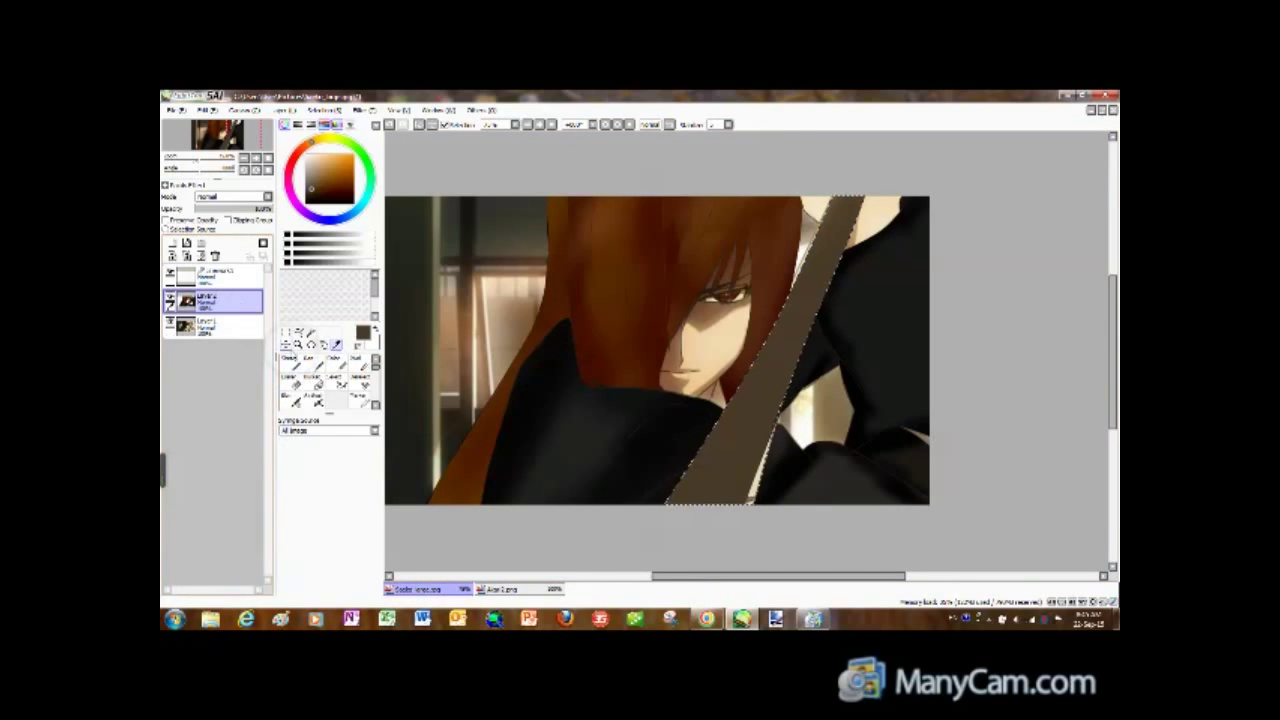
{"action": "left_click", "coordinate": [313, 398]}
{"action": "left_click", "coordinate": [361, 548]}
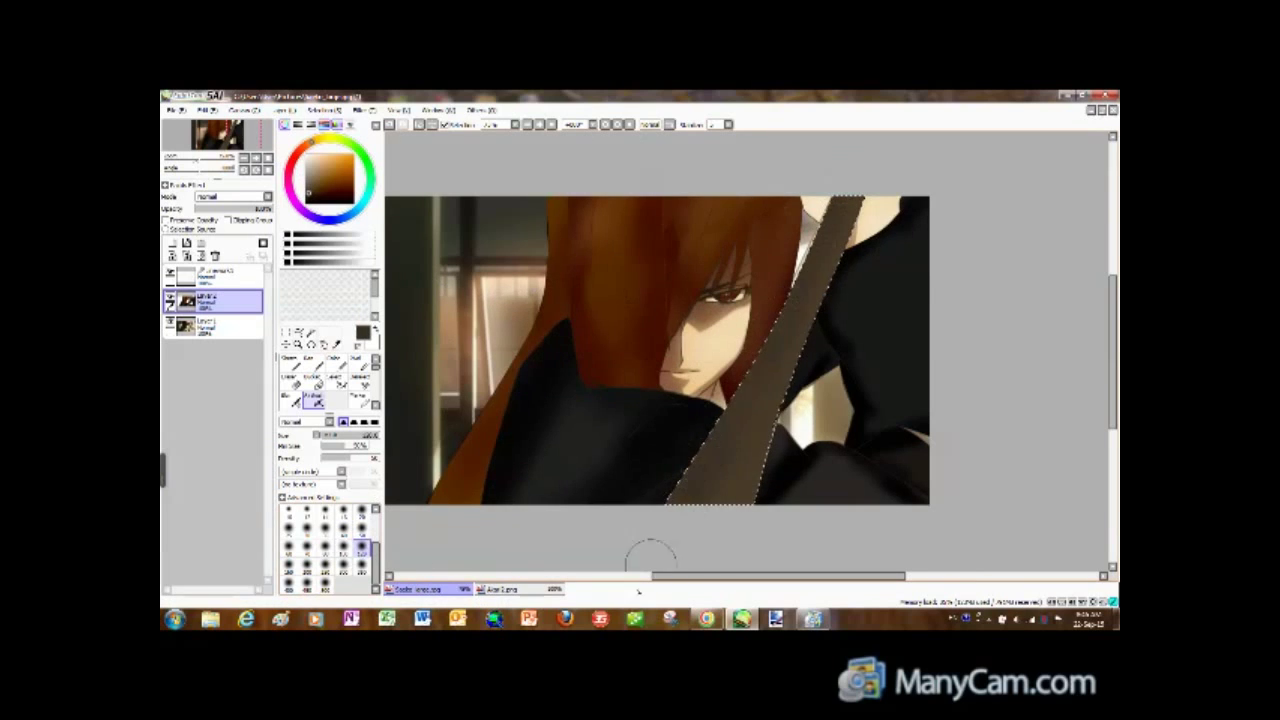
{"action": "left_click_drag", "start_coordinate": [700, 470], "coordinate": [875, 250]}
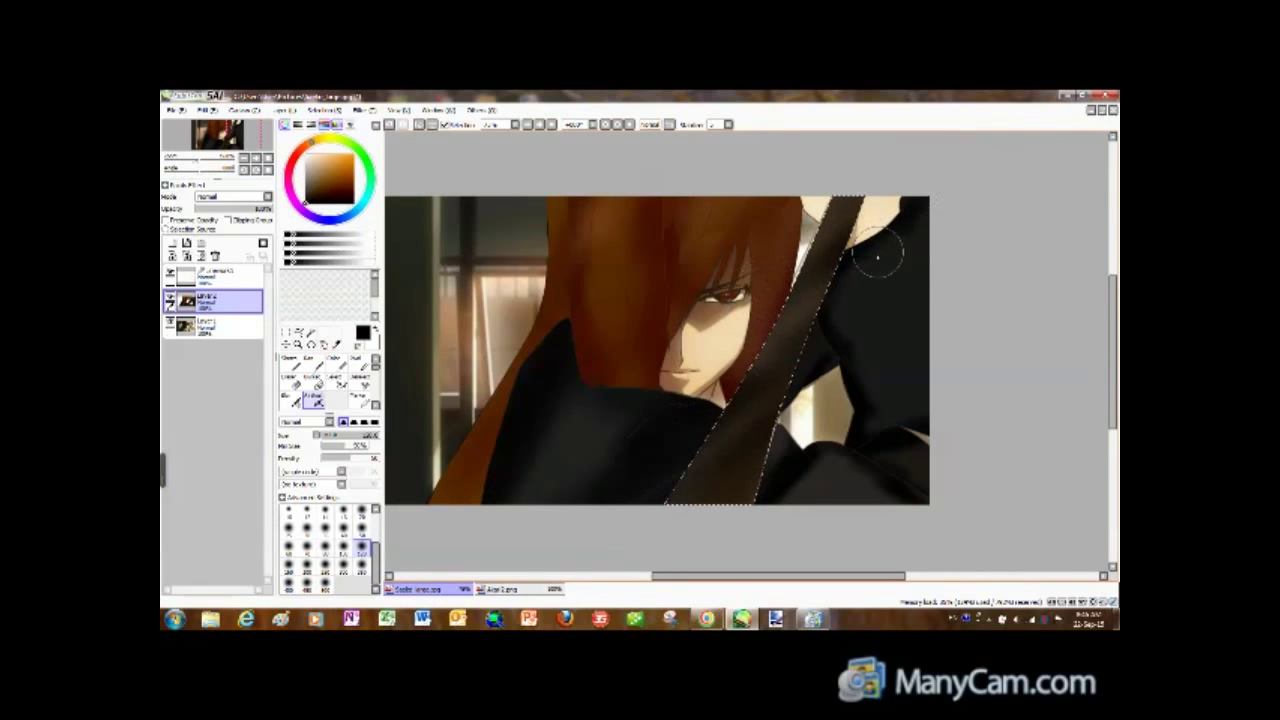
Compare the recolored picture with the original by toggling the visibility of the linework layer and Layer2.
{"action": "key", "text": "ctrl+plus"}
{"action": "key", "text": "ctrl+plus"}
{"action": "key", "text": "ctrl+plus"}
{"action": "key", "text": "ctrl+plus"}
{"action": "key", "text": "ctrl+minus"}
{"action": "key", "text": "ctrl+minus"}
{"action": "key", "text": "ctrl+minus"}
{"action": "key", "text": "ctrl+minus"}
{"action": "key", "text": "ctrl+minus"}
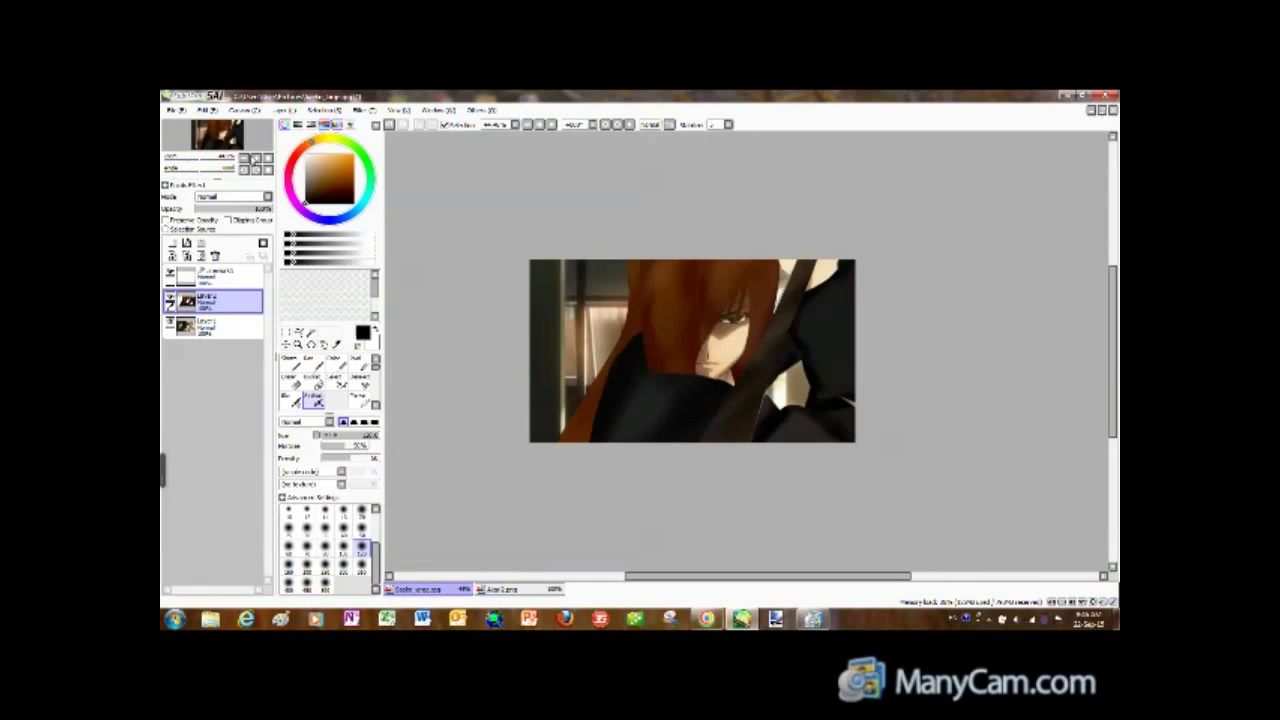
{"action": "left_click", "coordinate": [170, 272]}
{"action": "left_click", "coordinate": [170, 274]}
{"action": "left_click", "coordinate": [172, 296]}
{"action": "left_click", "coordinate": [172, 296]}
{"action": "left_click", "coordinate": [172, 296]}
{"action": "left_click", "coordinate": [171, 298]}
{"action": "left_click", "coordinate": [171, 298]}
{"action": "left_click", "coordinate": [171, 298]}
{"action": "left_click", "coordinate": [171, 298]}
{"action": "left_click", "coordinate": [171, 298]}
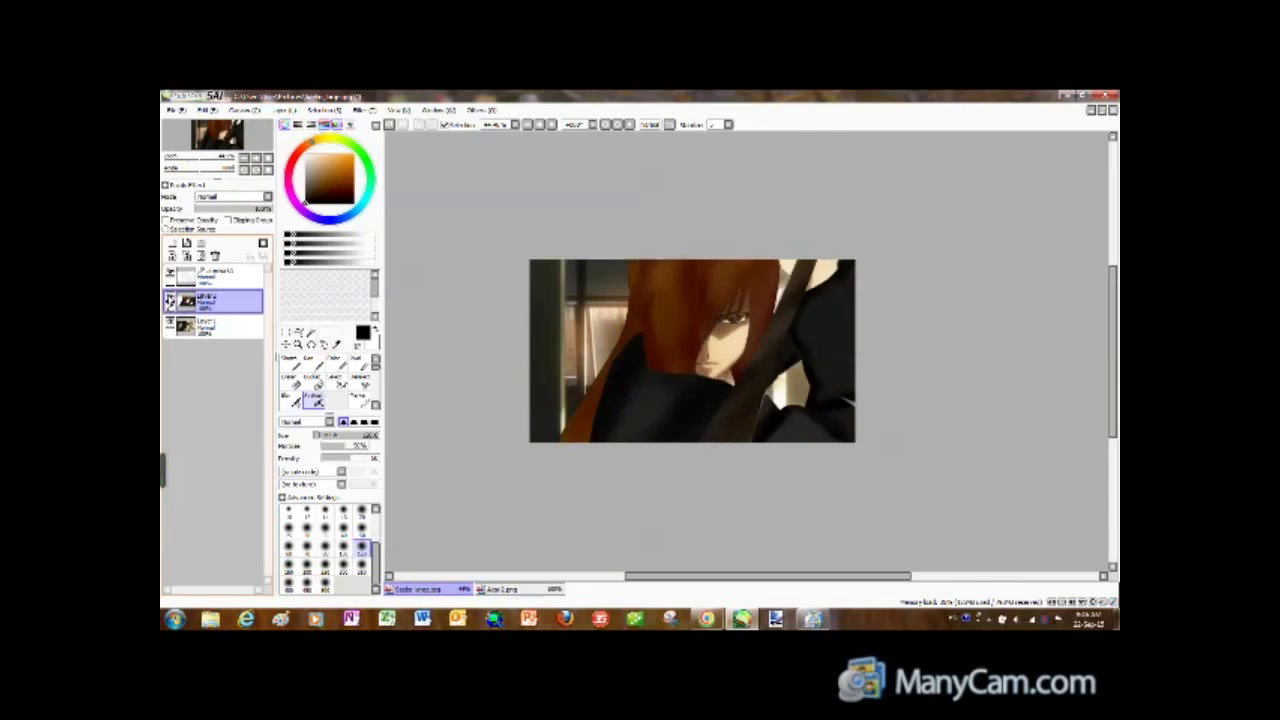
Save the recolored canvas as an image file in the My Pictures folder.
{"action": "key", "text": "ctrl+o"}
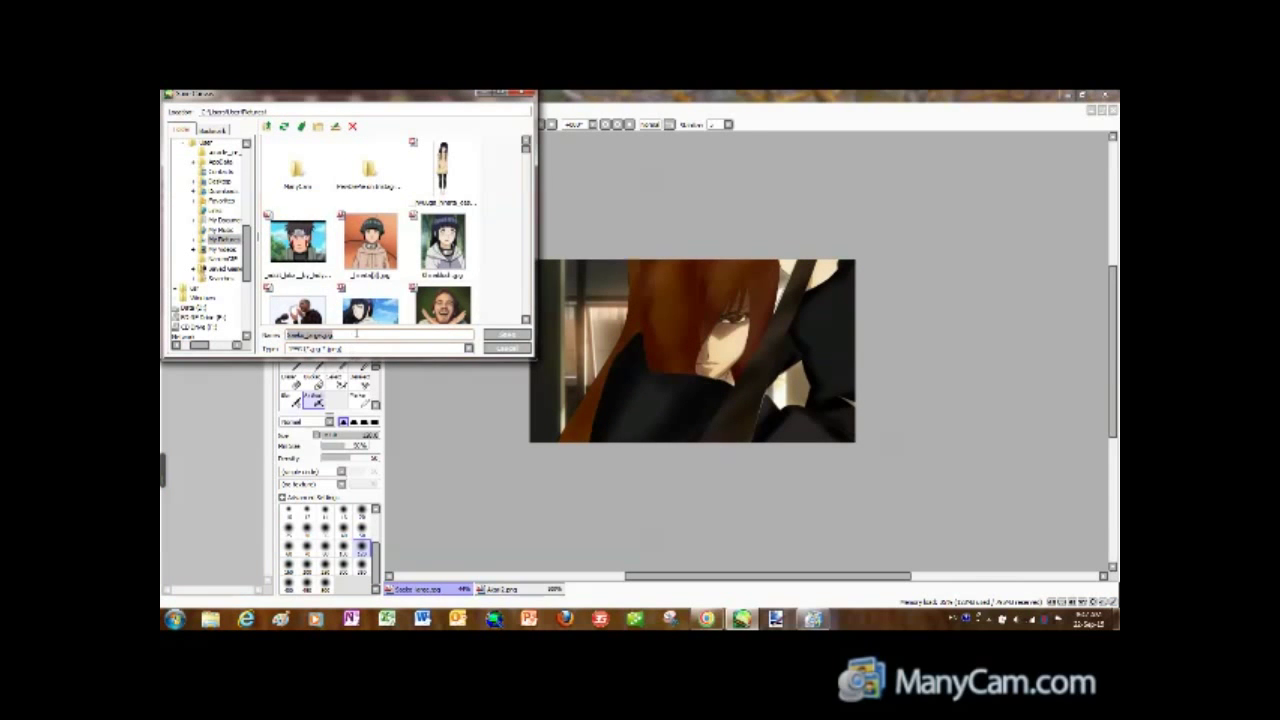
{"action": "left_click", "coordinate": [500, 334]}
{"action": "left_click", "coordinate": [830, 492]}
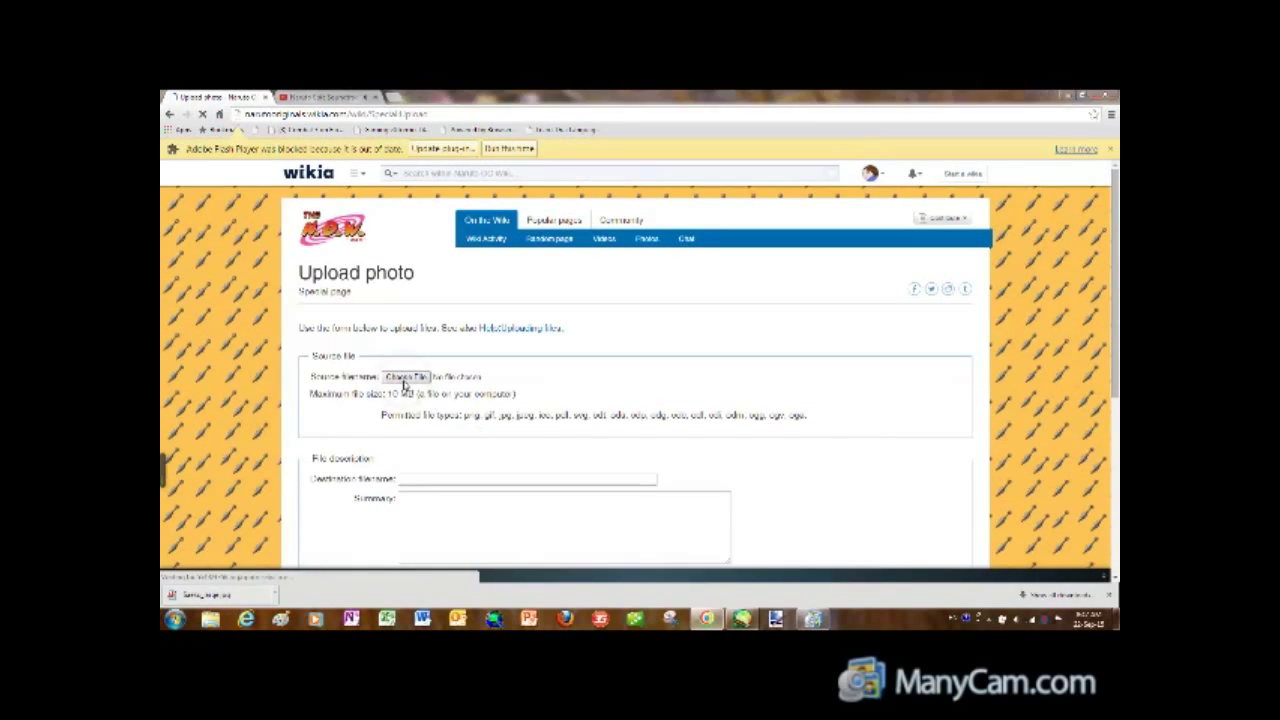
Upload the recolored picture Akariscary.jpg from the My Pictures folder to the wiki.
{"action": "left_click", "coordinate": [406, 376]}
{"action": "left_click", "coordinate": [218, 385]}
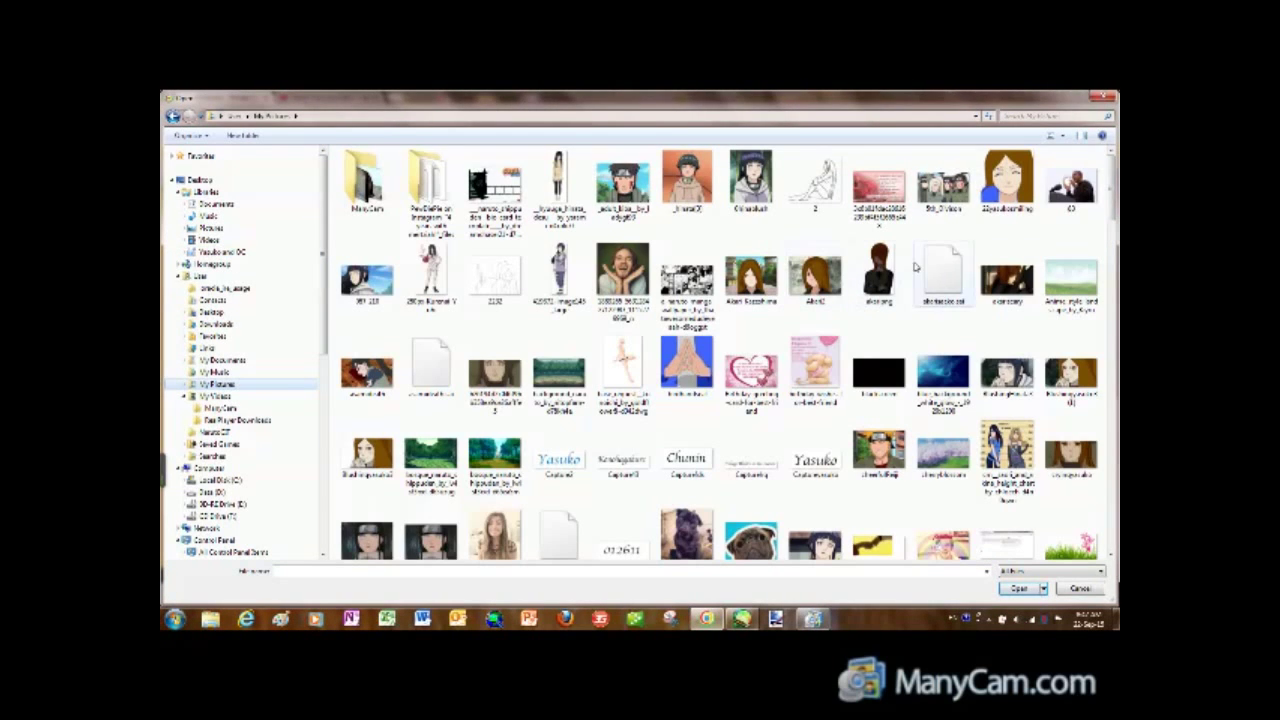
{"action": "key", "text": "Return"}
{"action": "scroll", "coordinate": [640, 380], "scroll_direction": "down", "scroll_amount": 5}
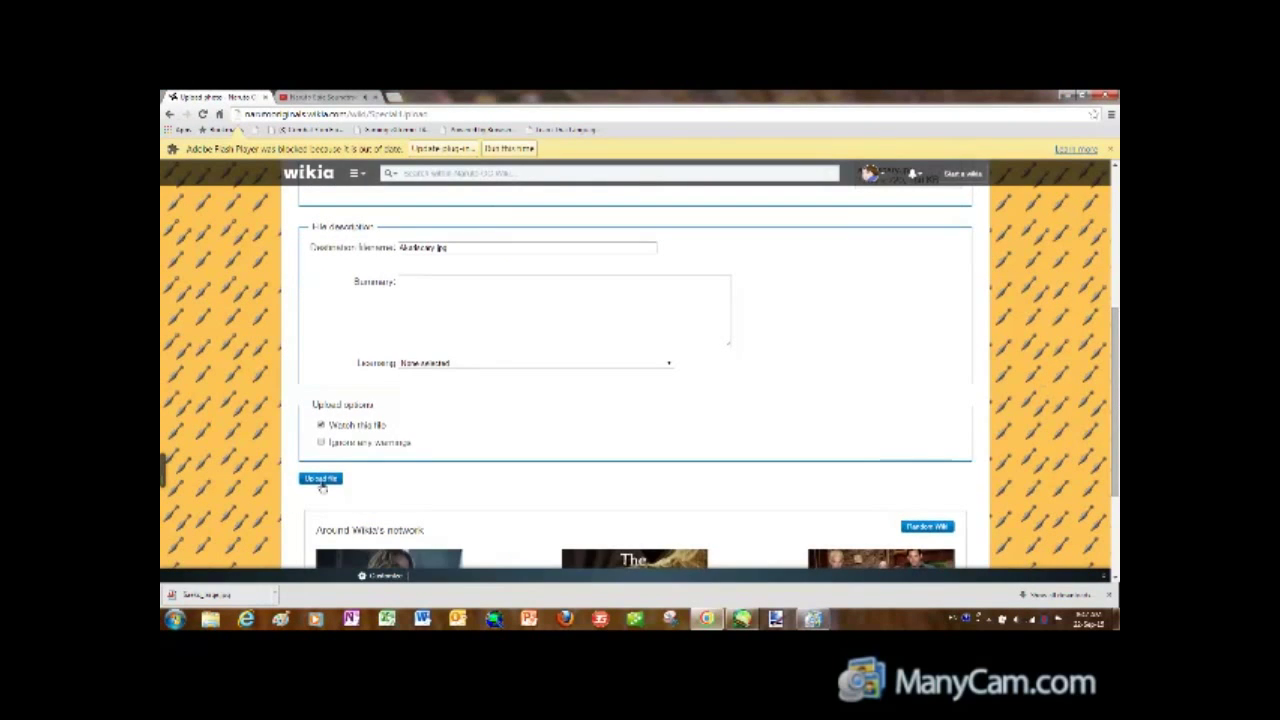
{"action": "left_click", "coordinate": [320, 478]}
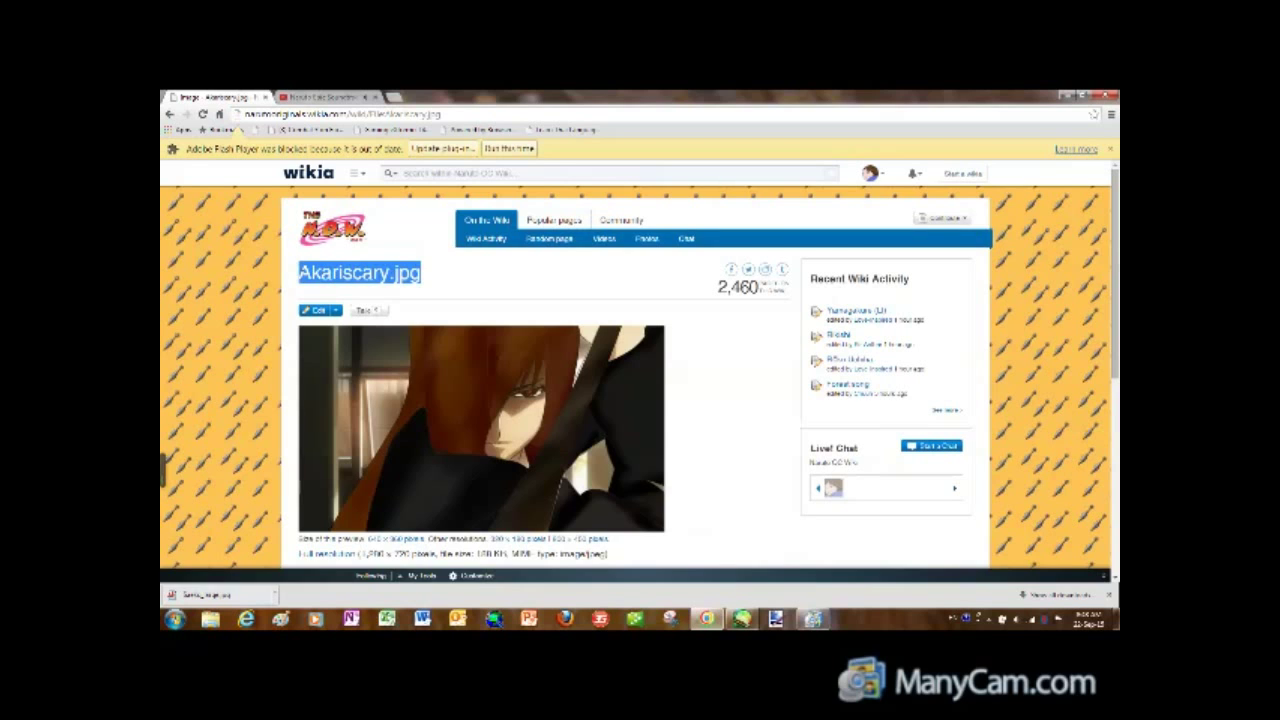
Search the wiki for "akari" and open the Akari Kazeshima article.
{"action": "left_click", "coordinate": [451, 174]}
{"action": "type", "text": "akari"}
{"action": "left_click", "coordinate": [461, 203]}
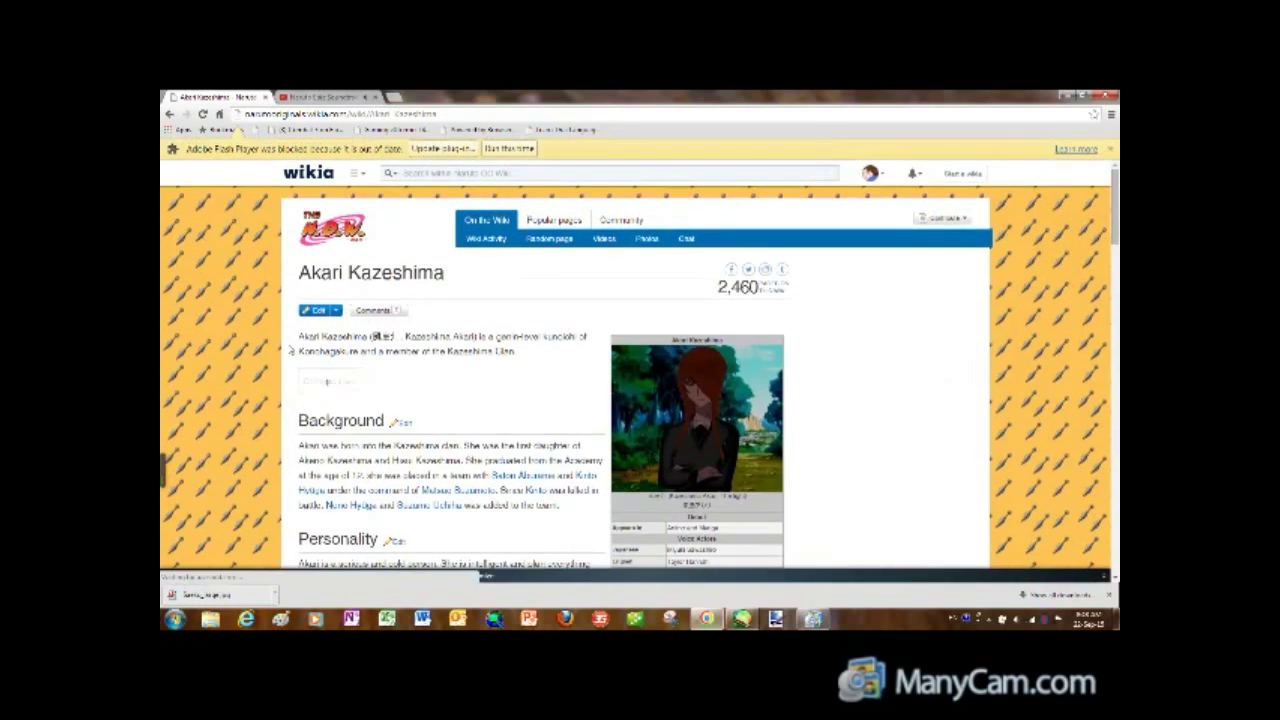
Replace the infobox image in the article's source code with Akariscary.jpg, apply the change and save the page.
{"action": "left_click", "coordinate": [315, 312]}
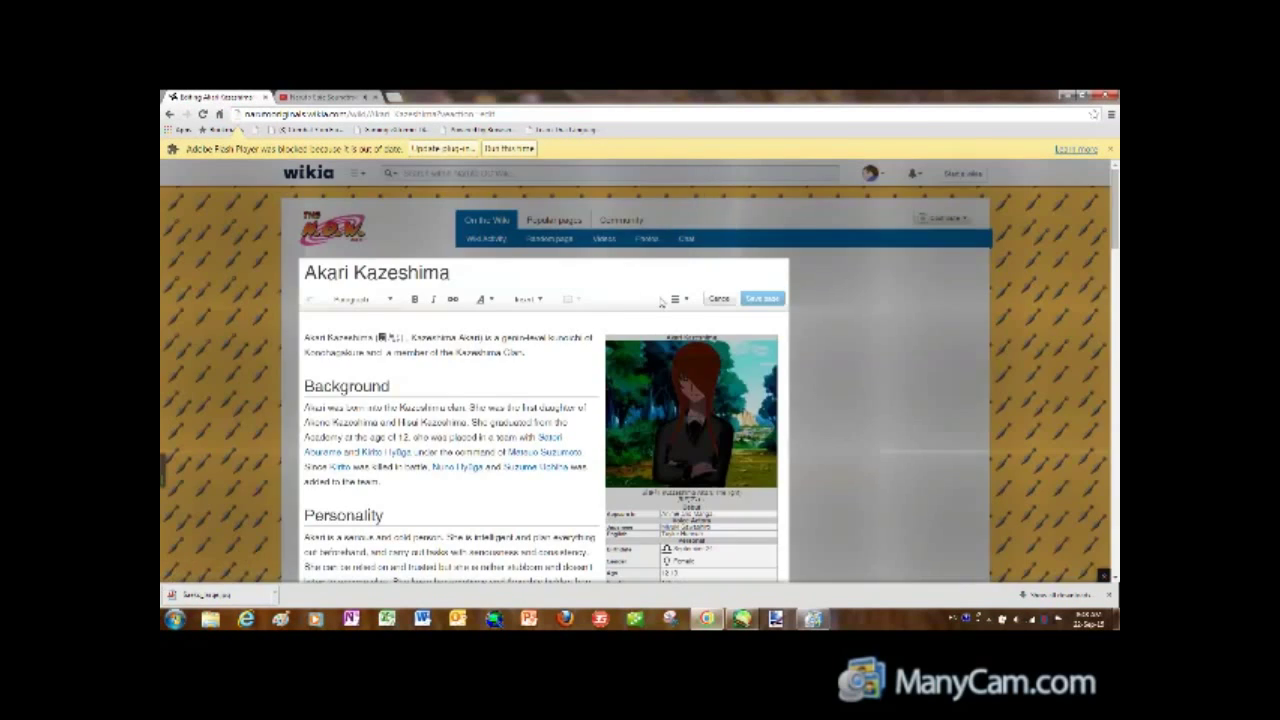
{"action": "left_click", "coordinate": [678, 298]}
{"action": "left_click", "coordinate": [708, 393]}
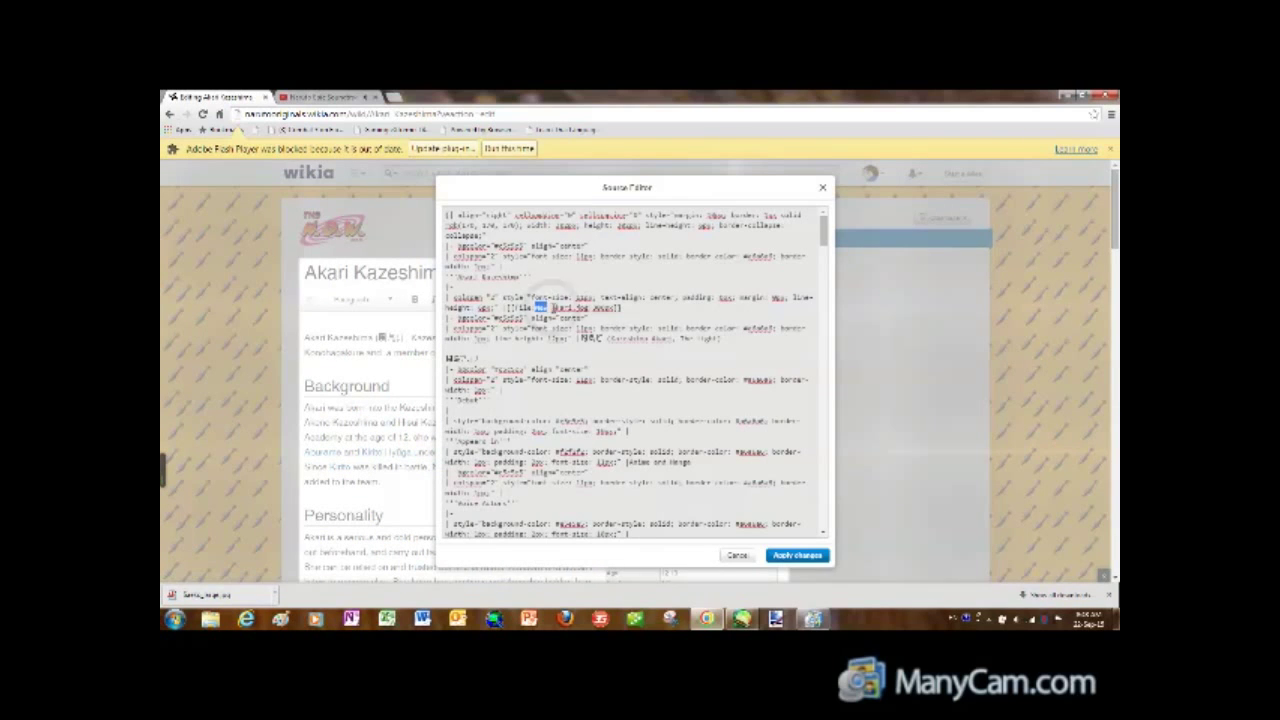
{"action": "left_click", "coordinate": [785, 556]}
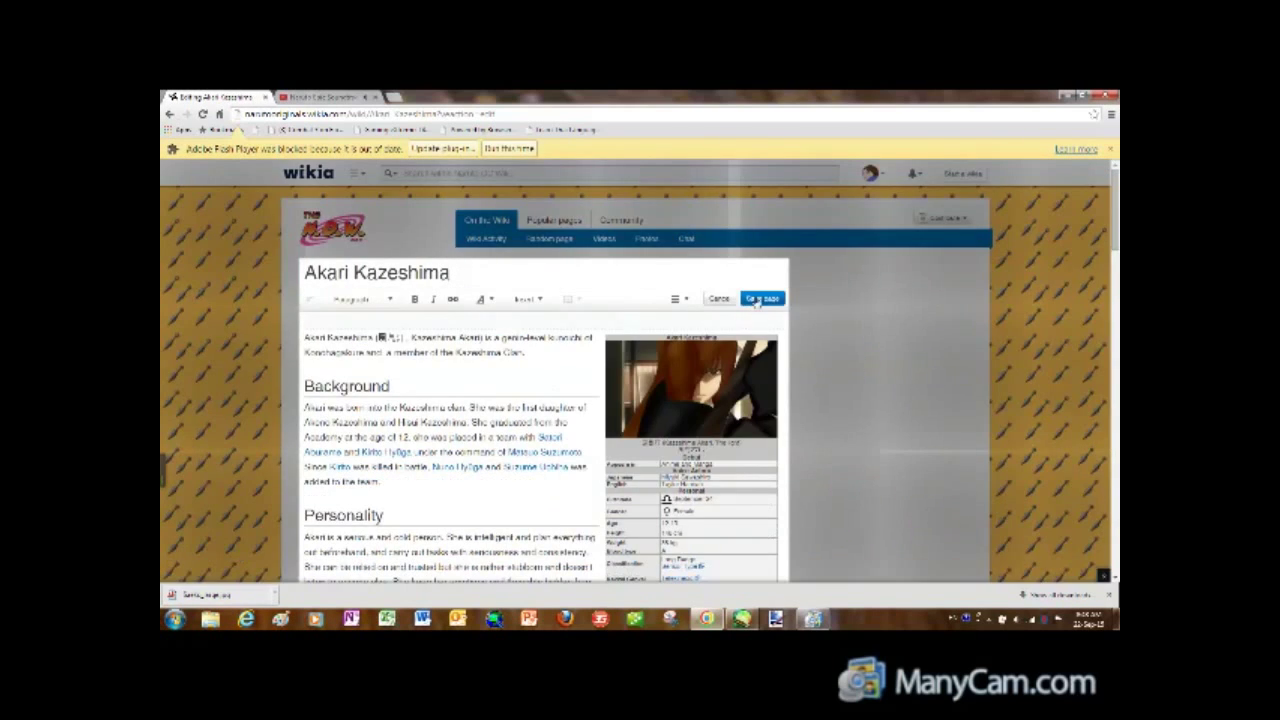
{"action": "left_click", "coordinate": [757, 297]}
{"action": "left_click", "coordinate": [748, 469]}
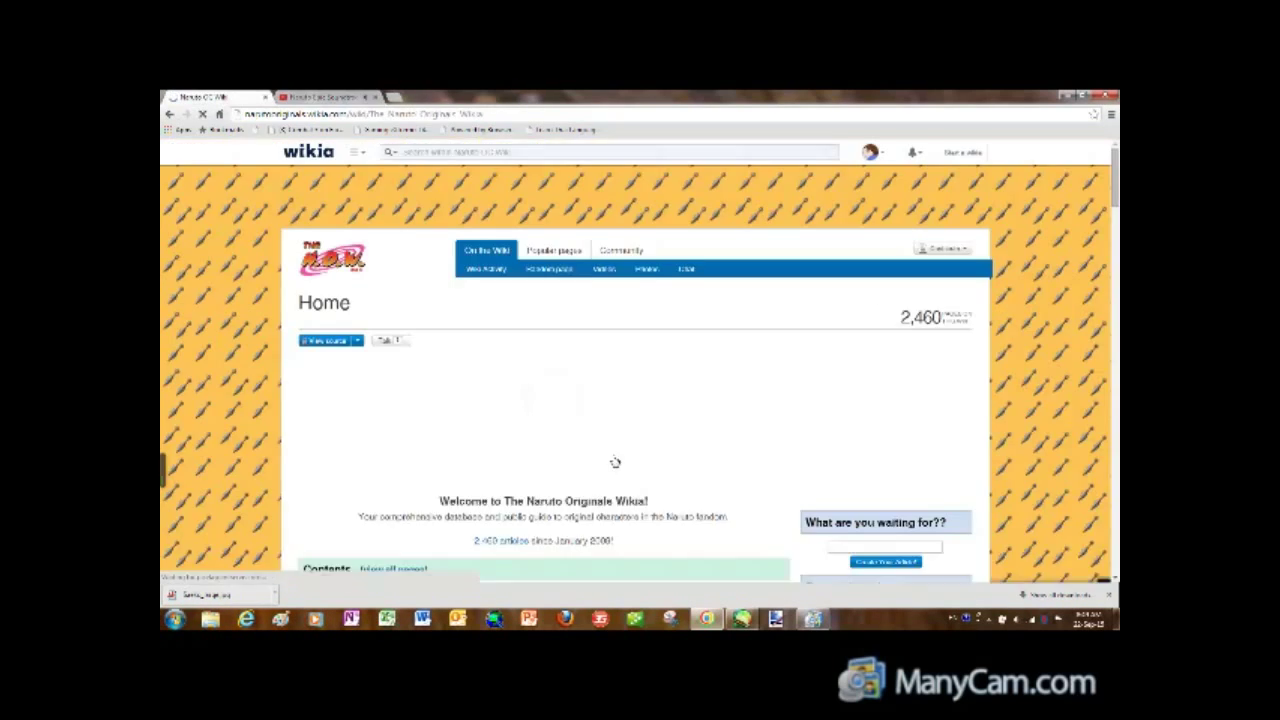
Check the Recent Wiki Activity page and the home page's activity feed for the Akari Kazeshima edit.
{"action": "left_click", "coordinate": [486, 381]}
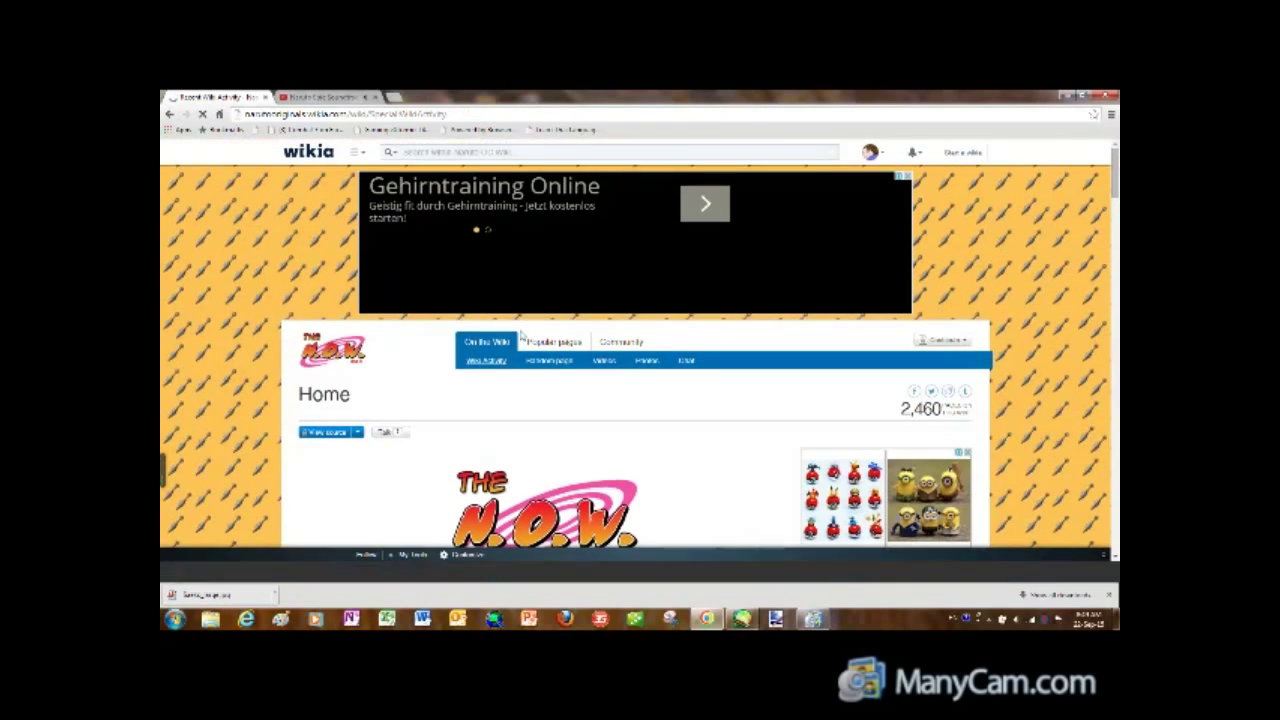
{"action": "left_click", "coordinate": [382, 293]}
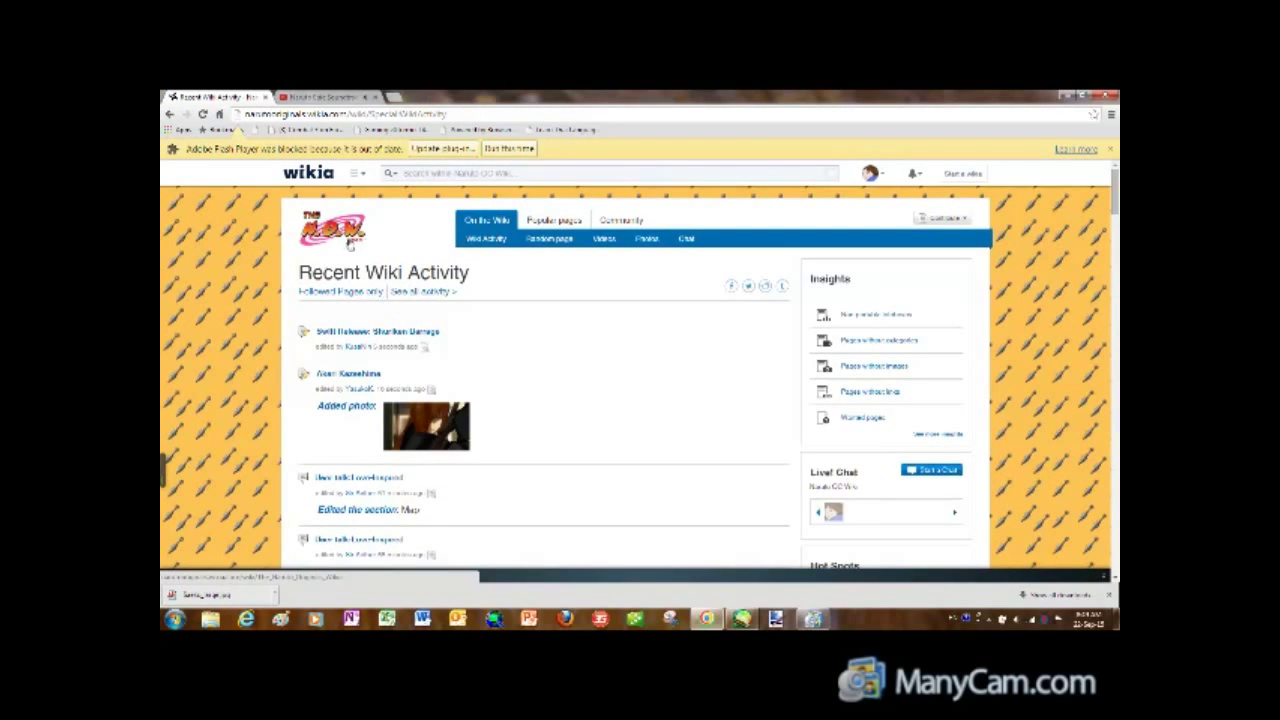
{"action": "left_click_drag", "start_coordinate": [1114, 200], "coordinate": [1104, 478]}
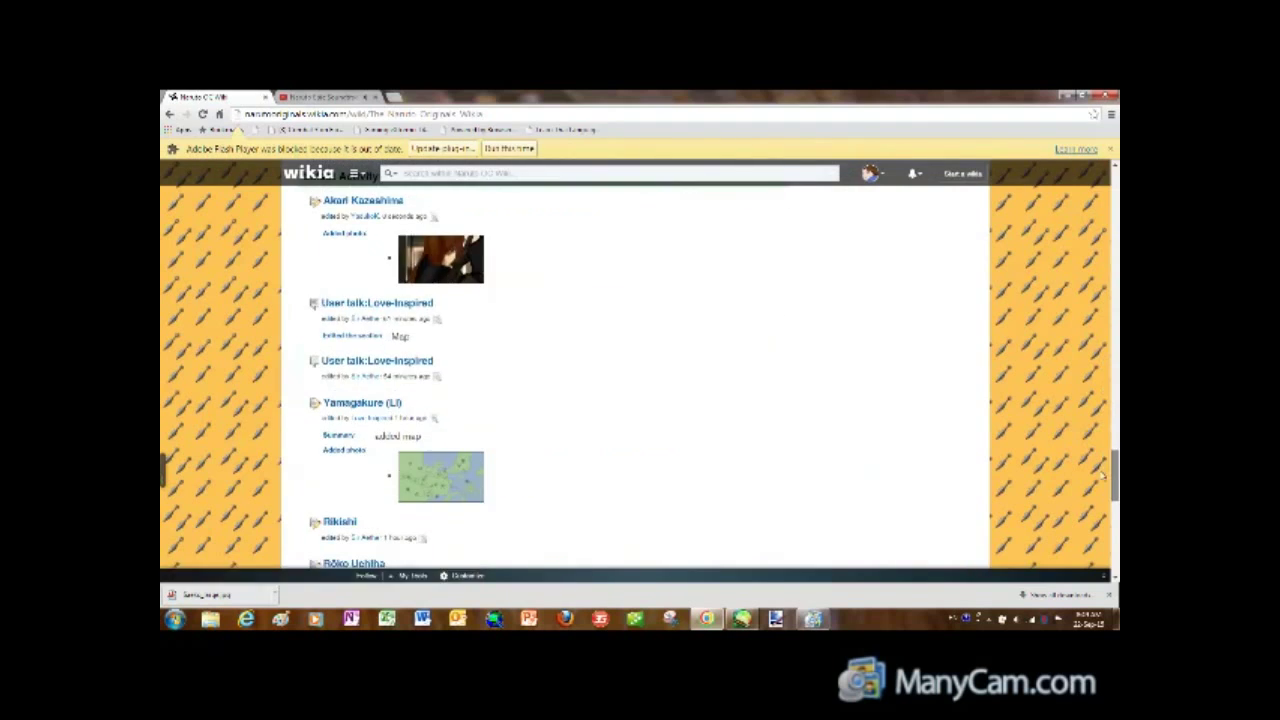
Open the Akari Kazeshima article from the activity feed and review the page with its new infobox picture.
{"action": "left_click", "coordinate": [363, 210]}
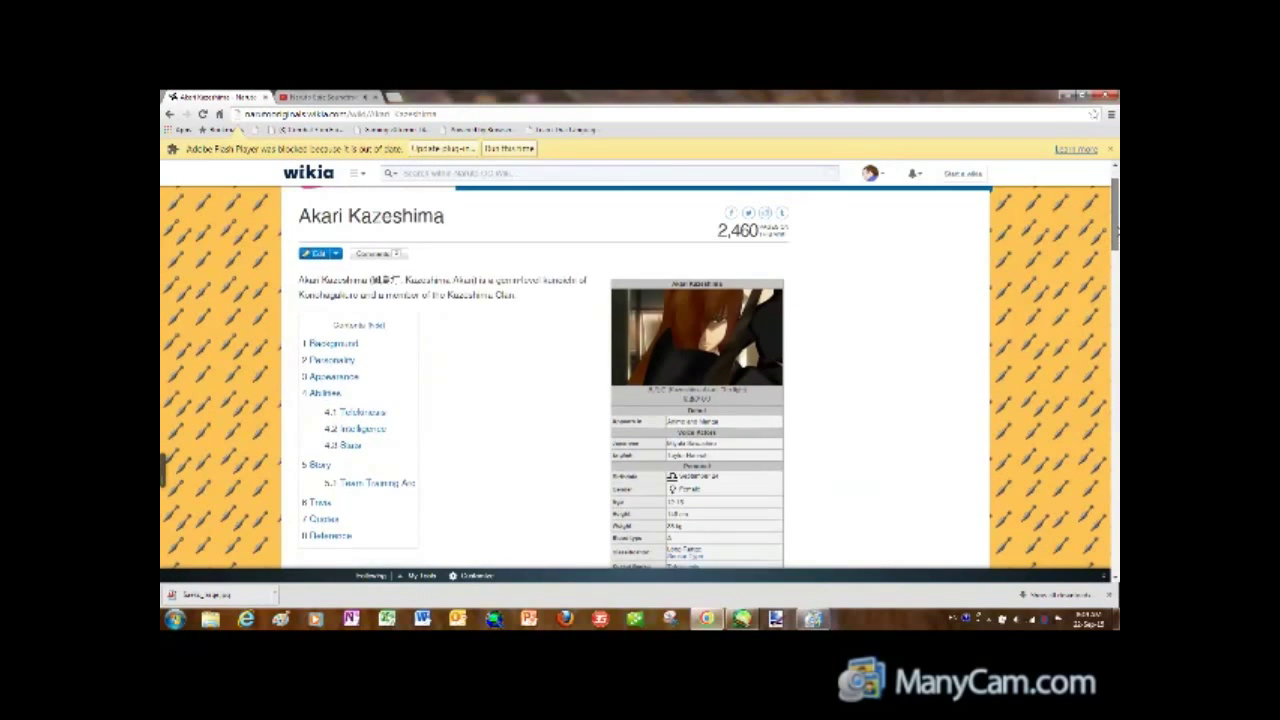
{"action": "scroll", "coordinate": [640, 380], "scroll_direction": "down", "scroll_amount": 6}
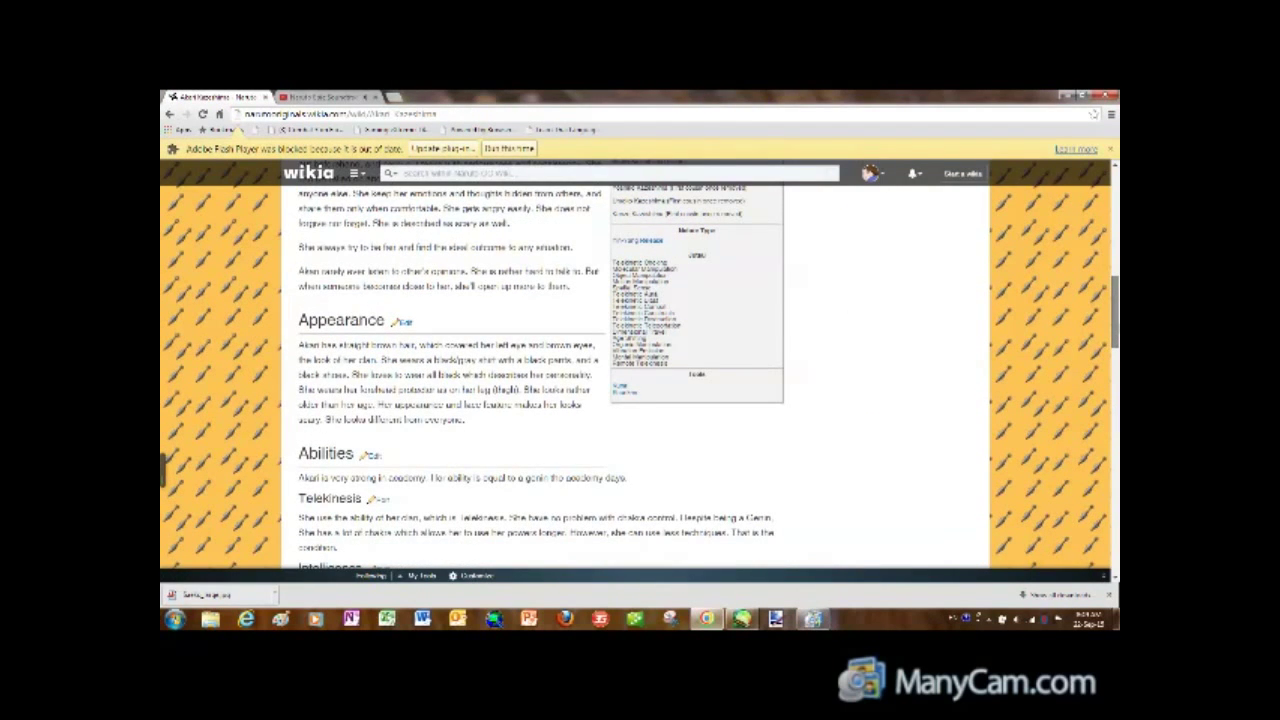
{"action": "scroll", "coordinate": [640, 380], "scroll_direction": "up", "scroll_amount": 10}
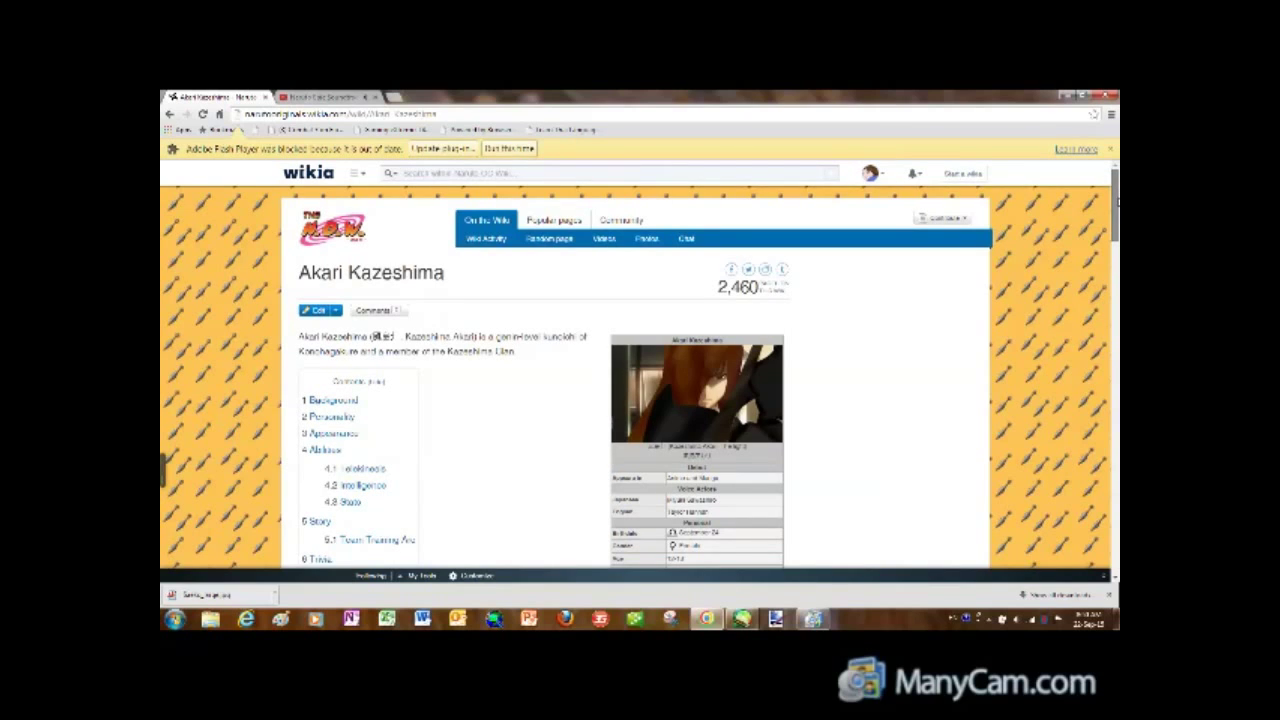
{"action": "left_click", "coordinate": [292, 97]}
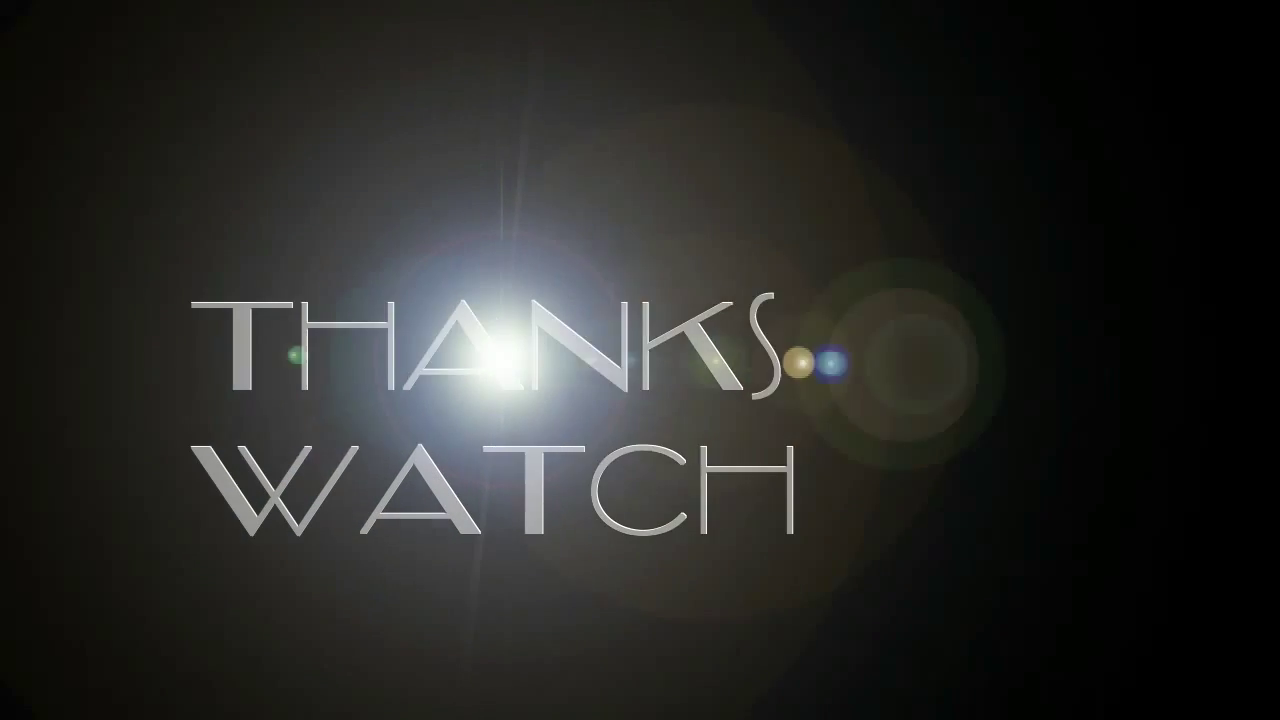